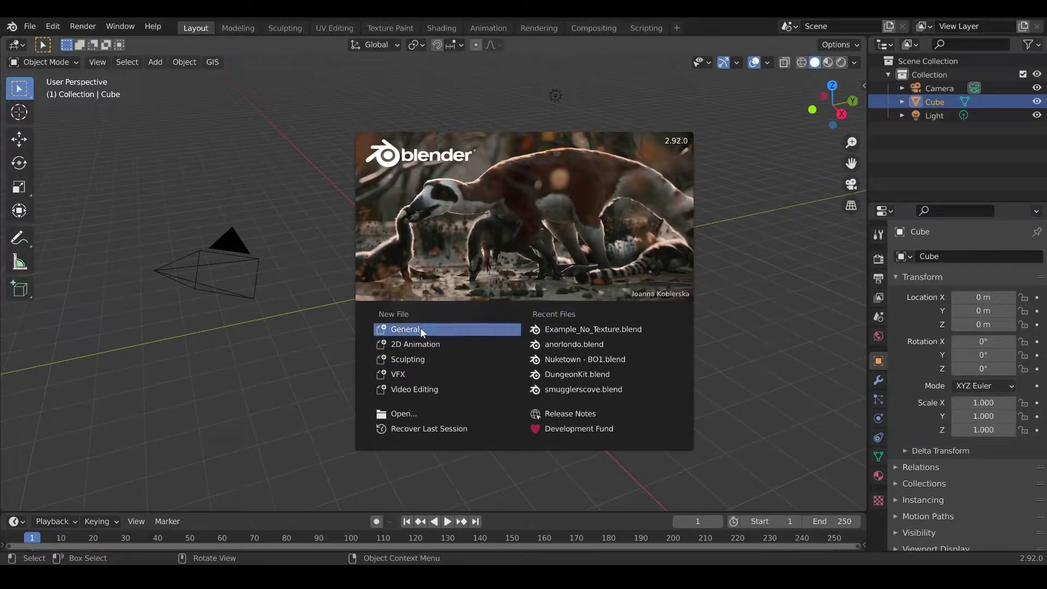
# Start a new General scene and delete the default cube, camera and light
pyautogui.click(400, 331)
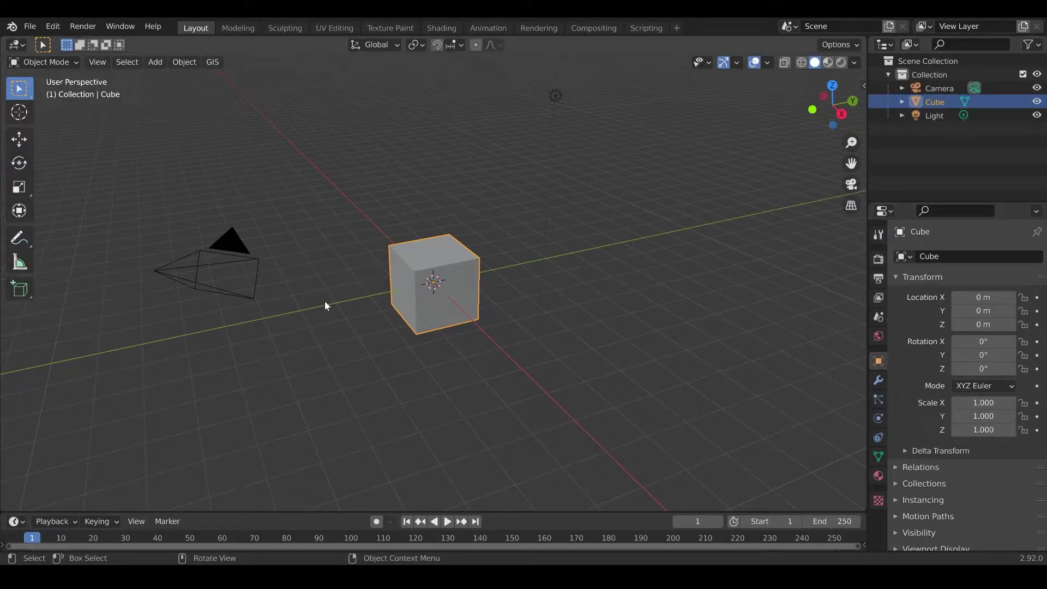
pyautogui.press('a')
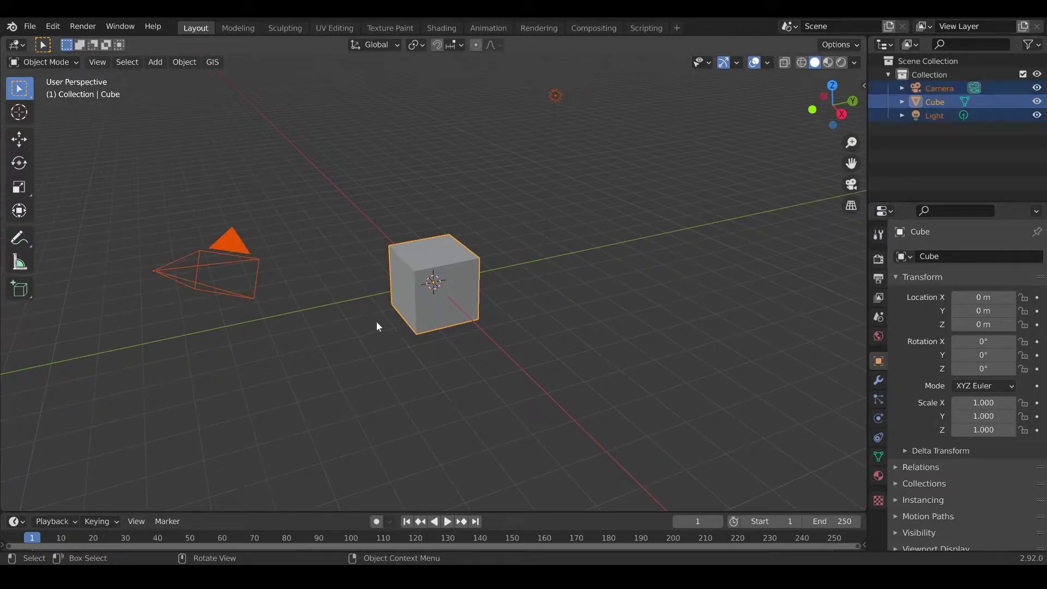
pyautogui.press('Delete')
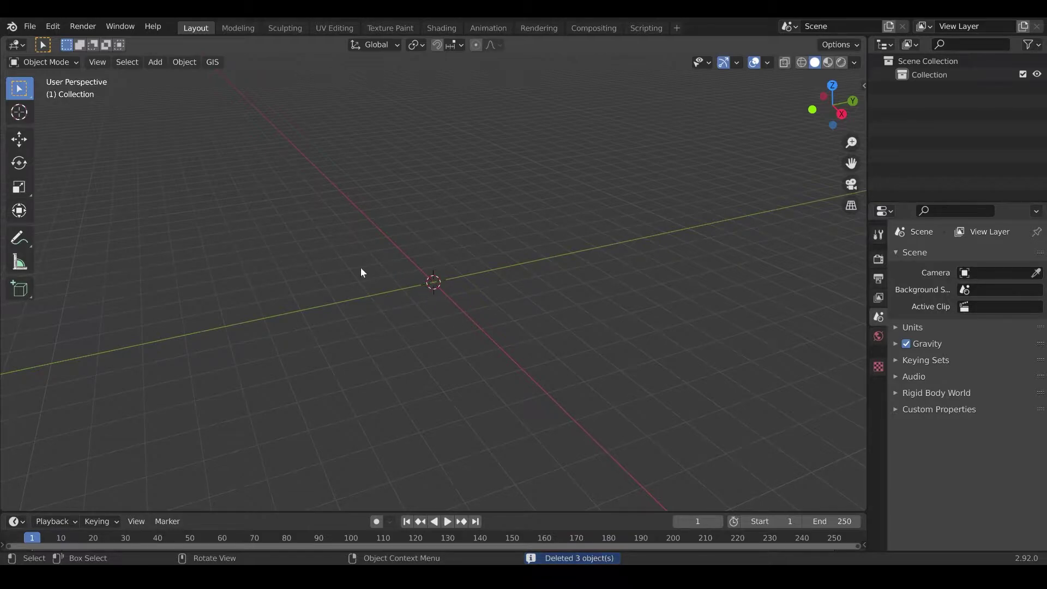
# Choose File > Import > Stl (.stl) to bring in the Ancient Gold Dragon model
pyautogui.click(30, 27)
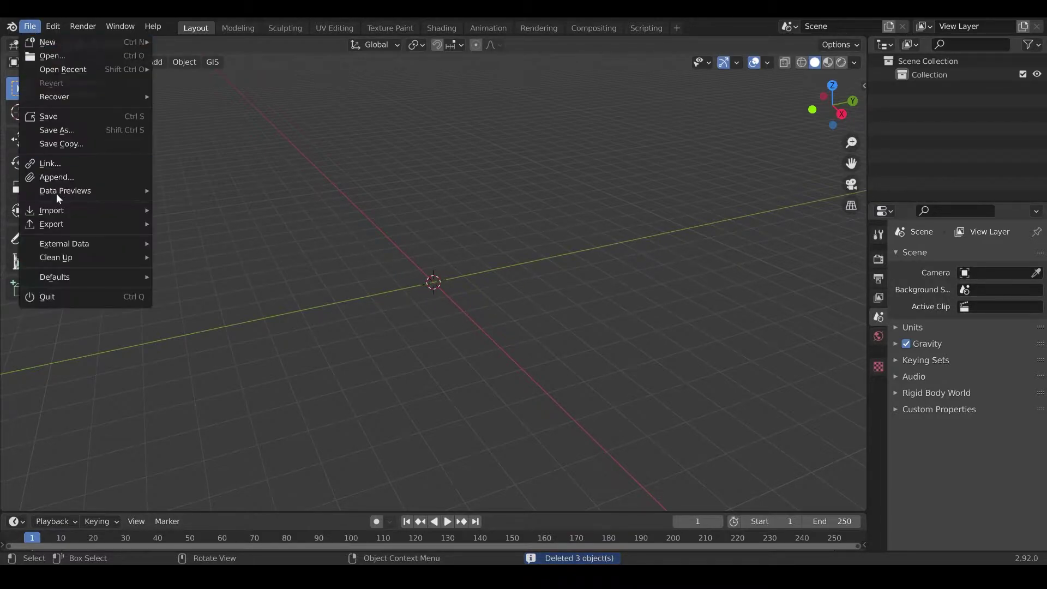
pyautogui.moveTo(63, 211)
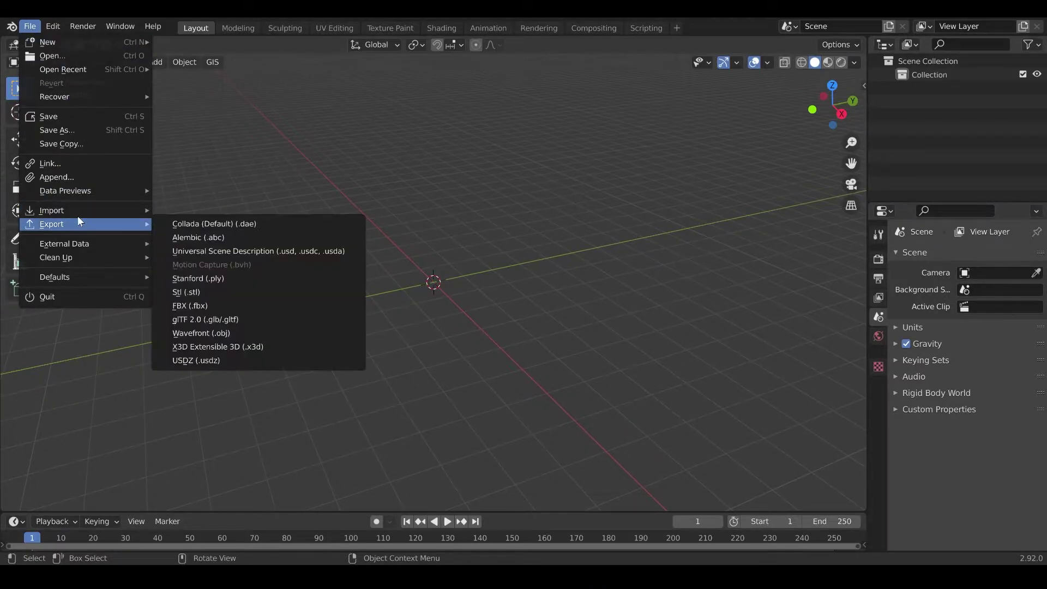
pyautogui.moveTo(102, 210)
pyautogui.click(320, 279)
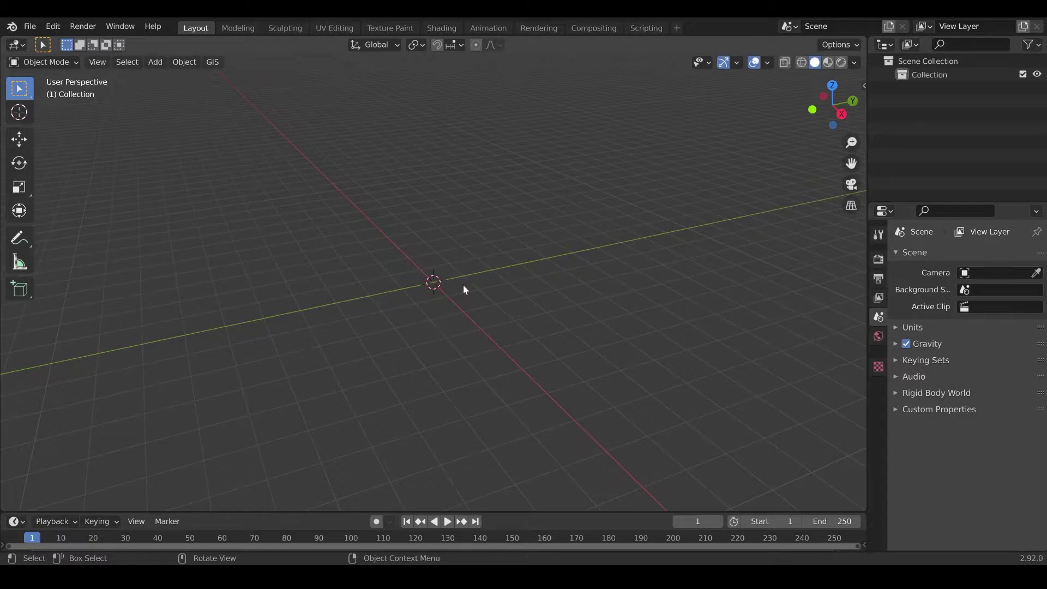
pyautogui.scroll(-8, 455, 308)
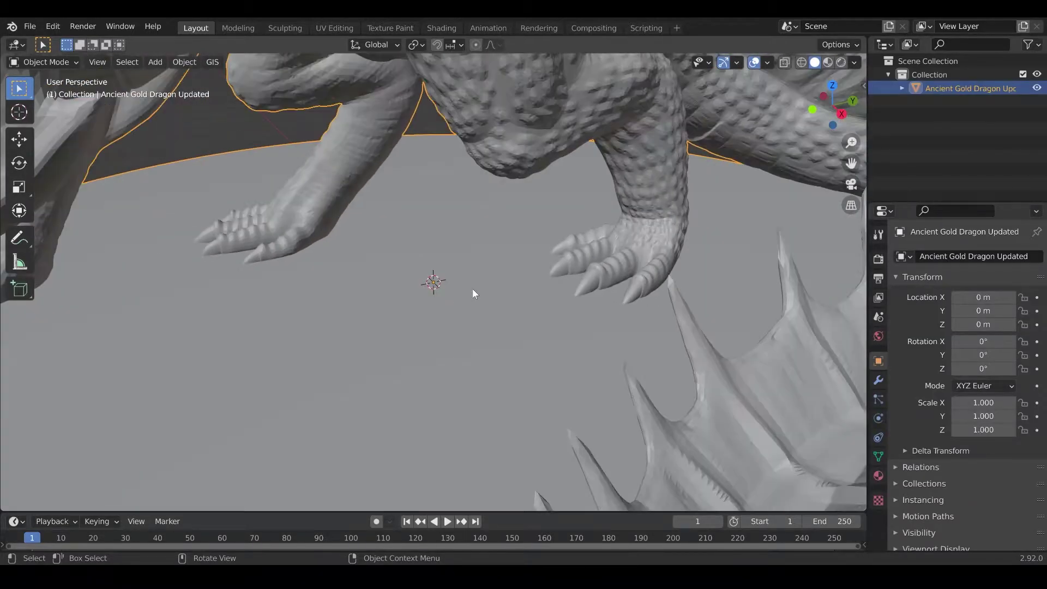
pyautogui.moveTo(371, 321); pyautogui.dragTo(397, 334, button='middle')
pyautogui.scroll(3, 458, 293)
pyautogui.scroll(-3, 458, 293)
pyautogui.moveTo(458, 293); pyautogui.dragTo(505, 309, button='middle')
pyautogui.scroll(3, 458, 305)
pyautogui.scroll(-2, 458, 304)
pyautogui.rightClick(521, 308)
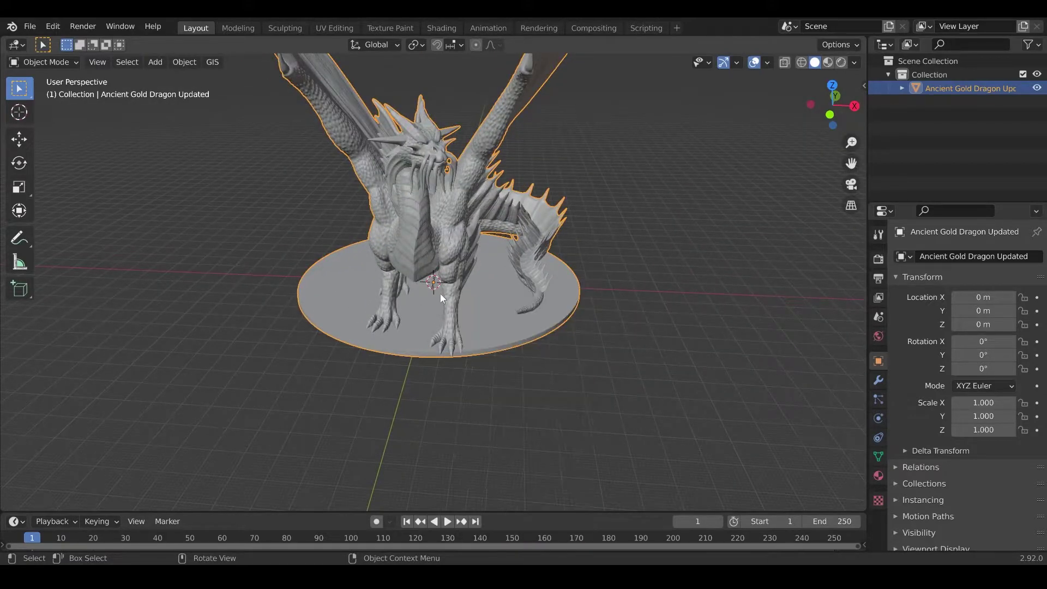
pyautogui.moveTo(499, 277); pyautogui.dragTo(427, 264, button='middle')
pyautogui.scroll(-3, 447, 293)
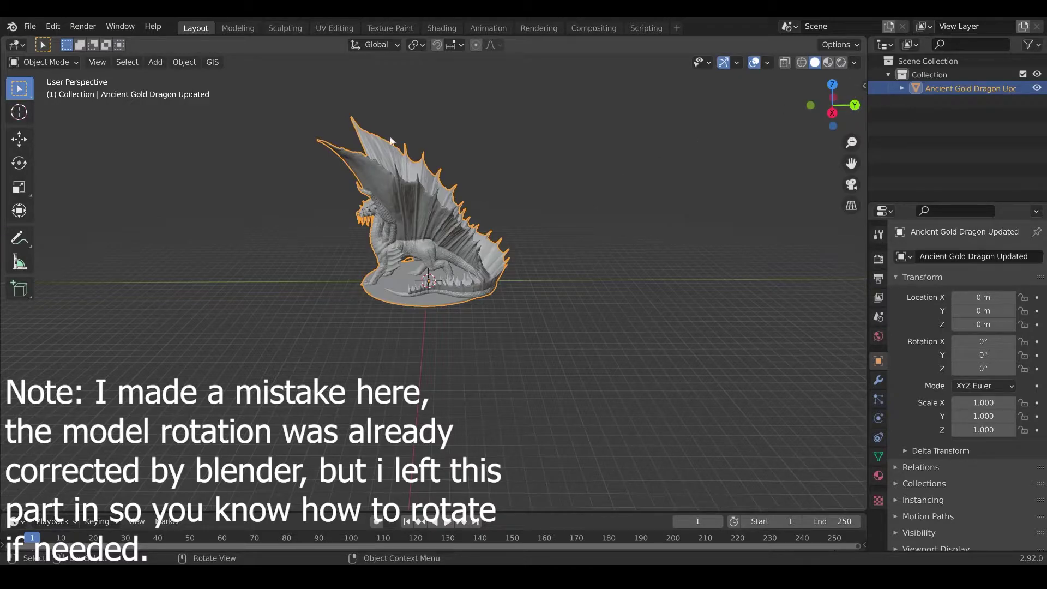
# Accidentally delete the dragon object and undo to restore it
pyautogui.rightClick(416, 268)
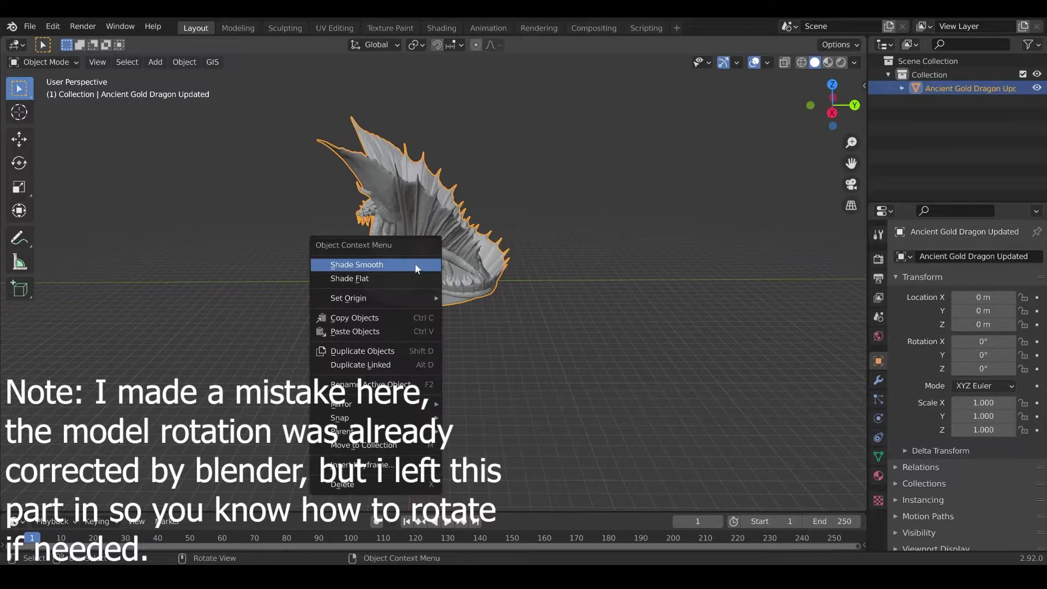
pyautogui.rightClick(429, 269)
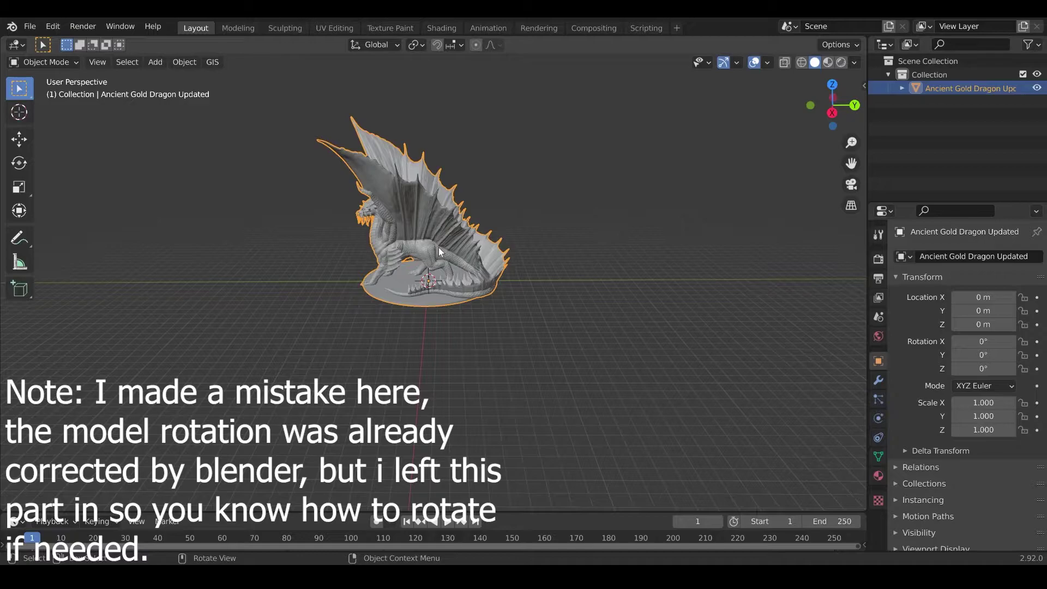
pyautogui.press('Delete')
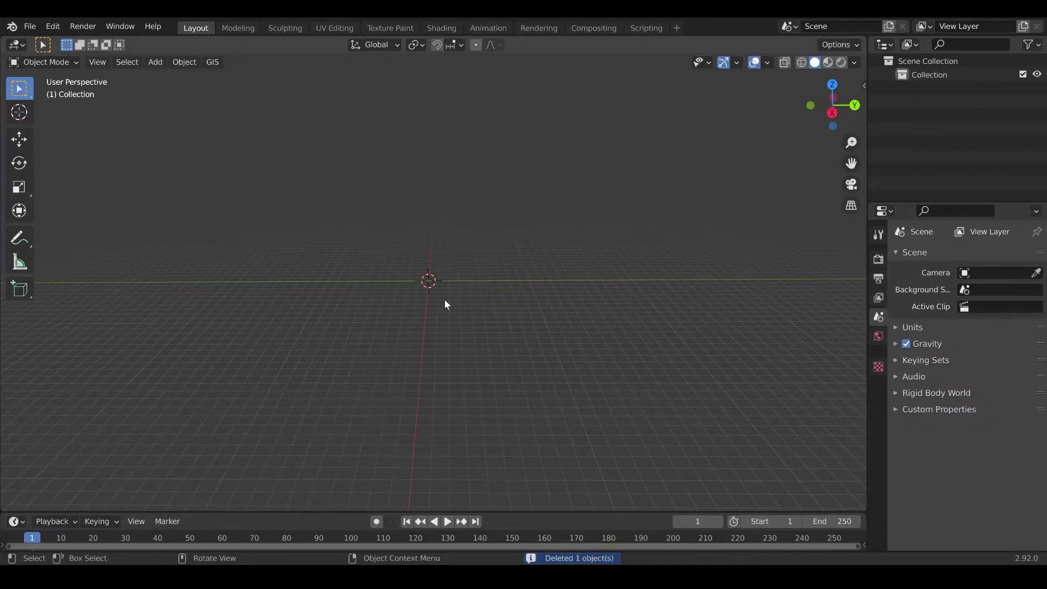
pyautogui.hotkey('ctrl', 'z')
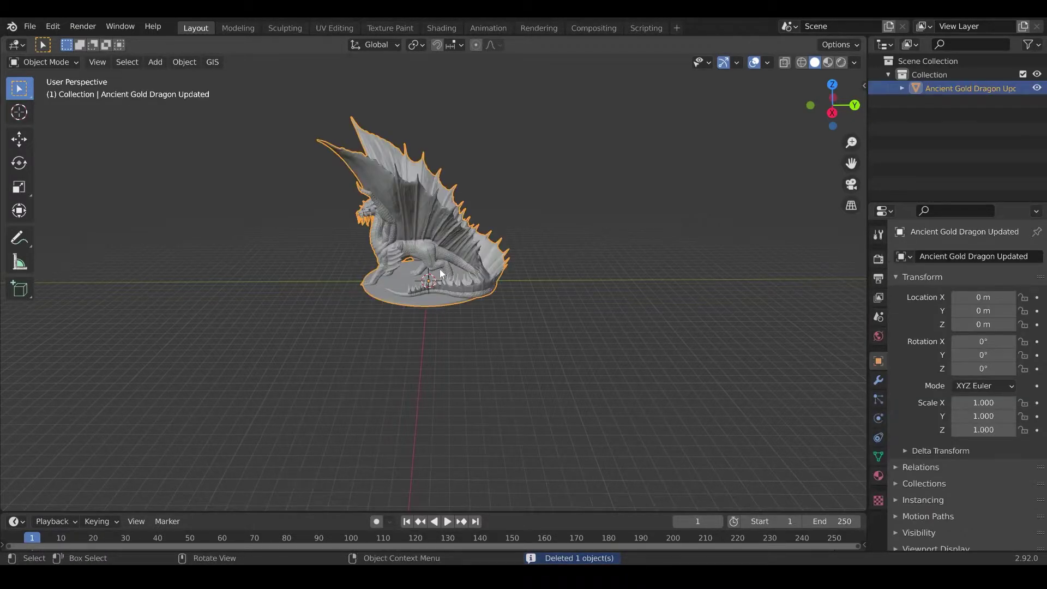
# Rotate the dragon 90° around the Z axis with R, Z, 90
pyautogui.press('r')
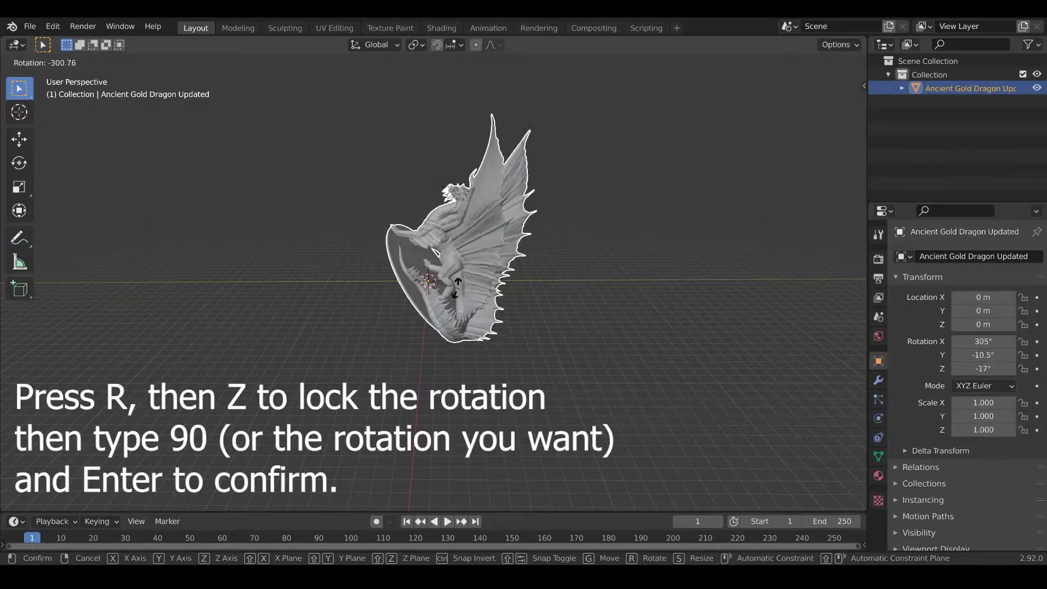
pyautogui.press('z')
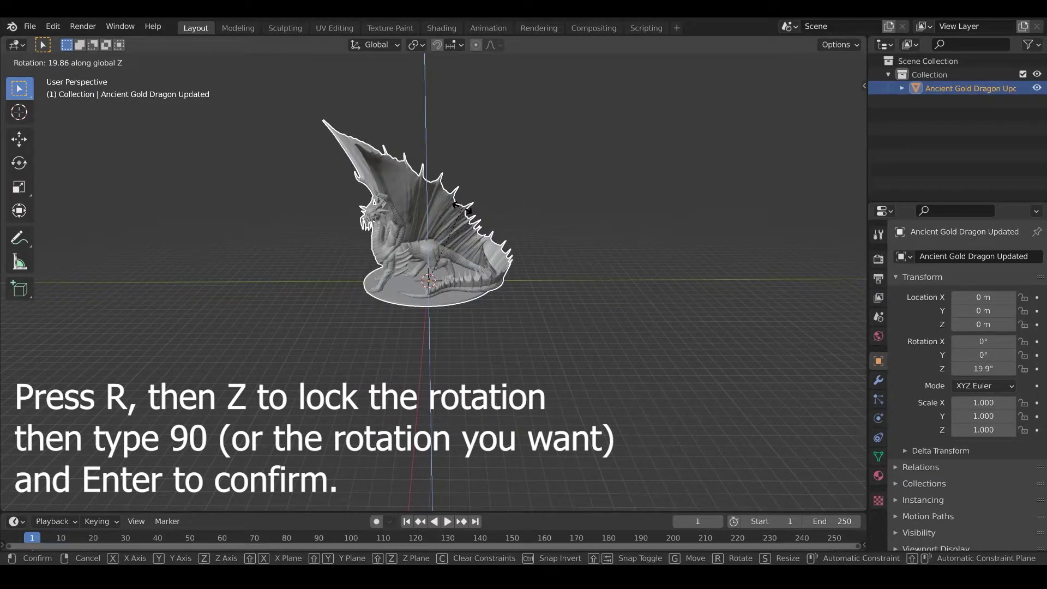
pyautogui.write('90')
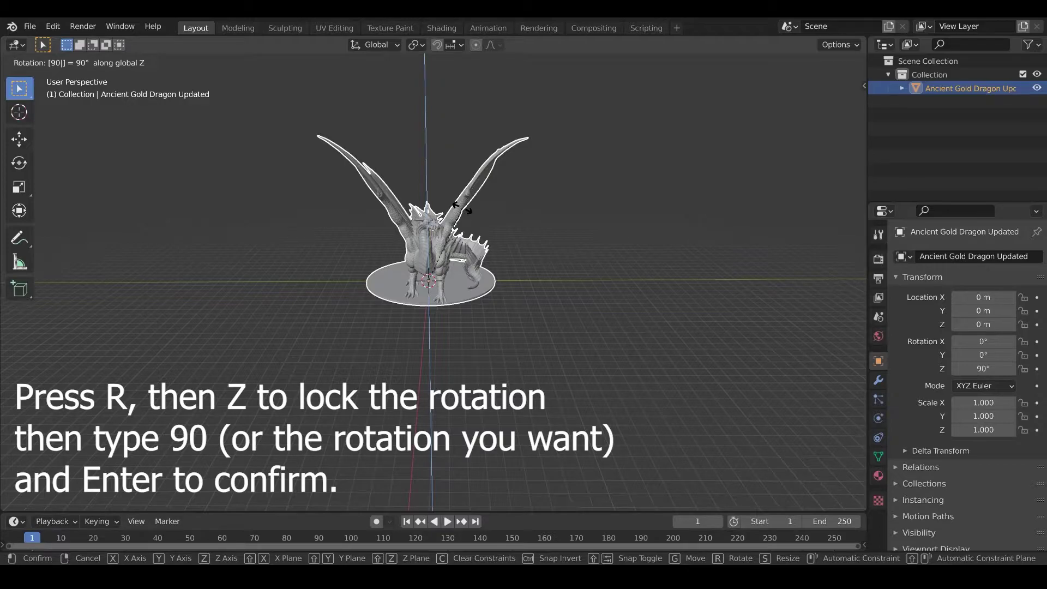
pyautogui.press('Return')
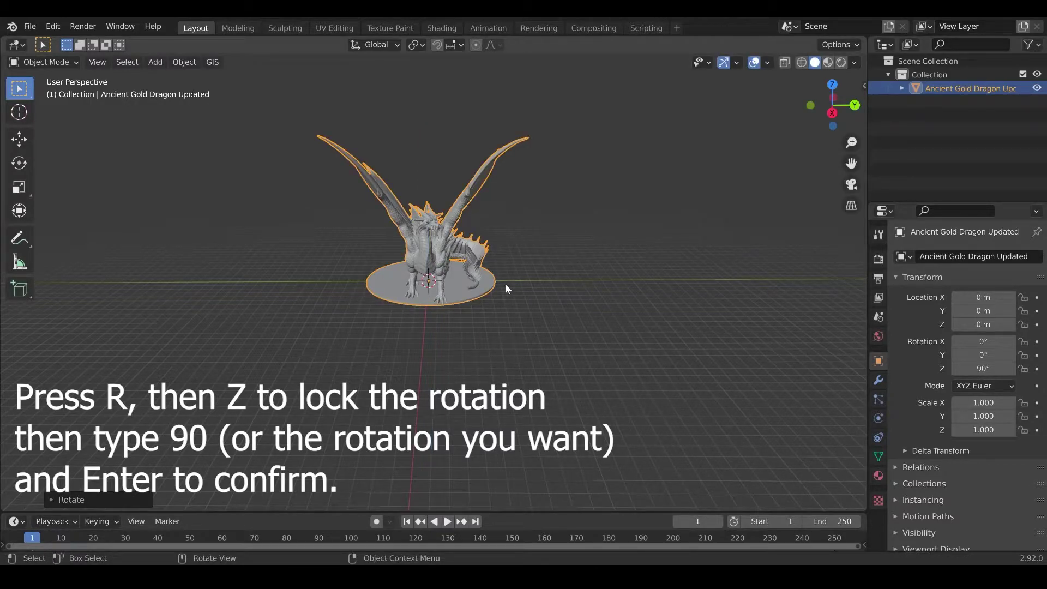
pyautogui.moveTo(505, 283); pyautogui.dragTo(494, 265, button='middle')
# Zoom and pan around the rotated dragon, then deselect and reselect it
pyautogui.scroll(5, 500, 263)
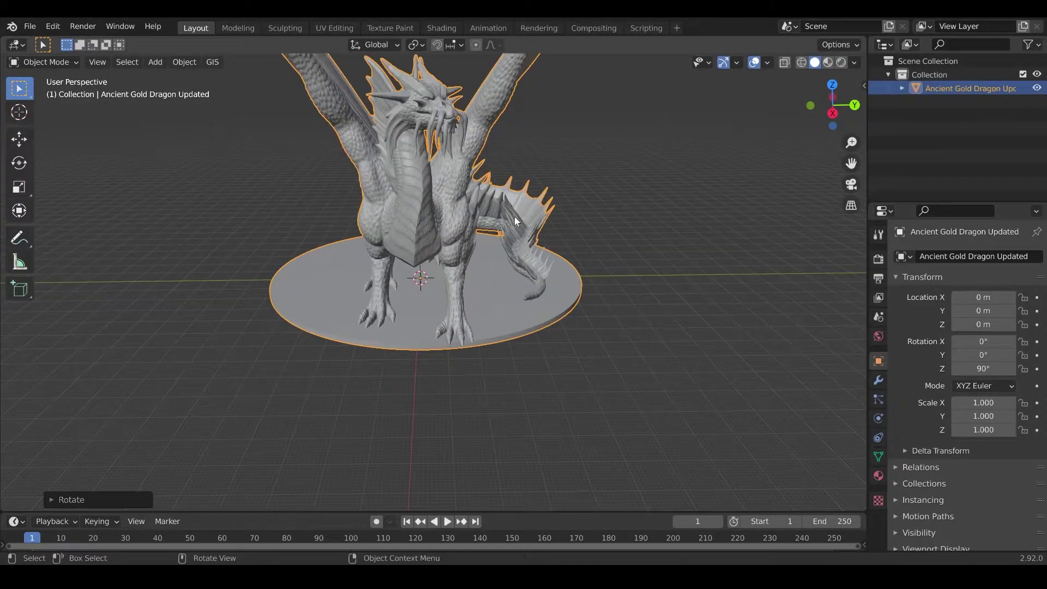
pyautogui.keyDown('shift'); pyautogui.moveTo(429, 216); pyautogui.dragTo(419, 301, button='middle'); pyautogui.keyUp('shift')
pyautogui.scroll(5, 445, 218)
pyautogui.keyDown('shift'); pyautogui.moveTo(445, 218); pyautogui.dragTo(403, 287, button='middle'); pyautogui.keyUp('shift')
pyautogui.scroll(-8, 489, 319)
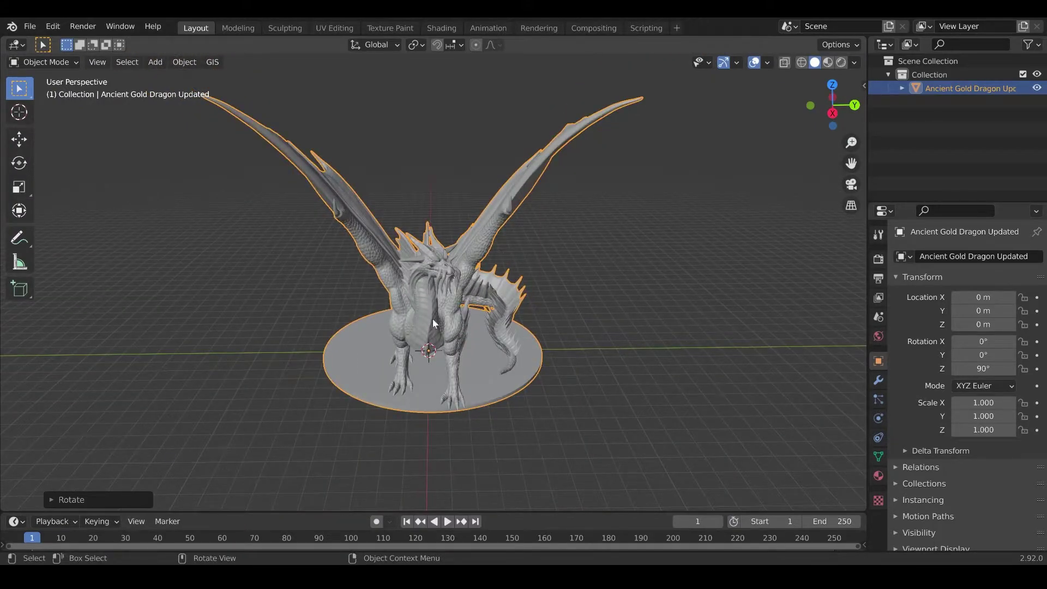
pyautogui.scroll(-2, 433, 318)
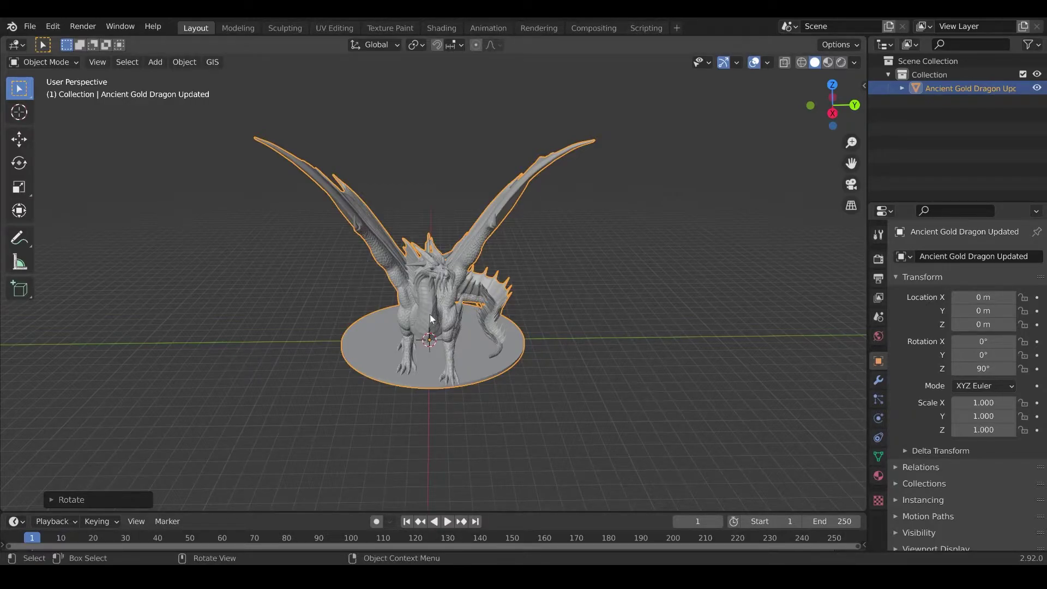
pyautogui.click(616, 298)
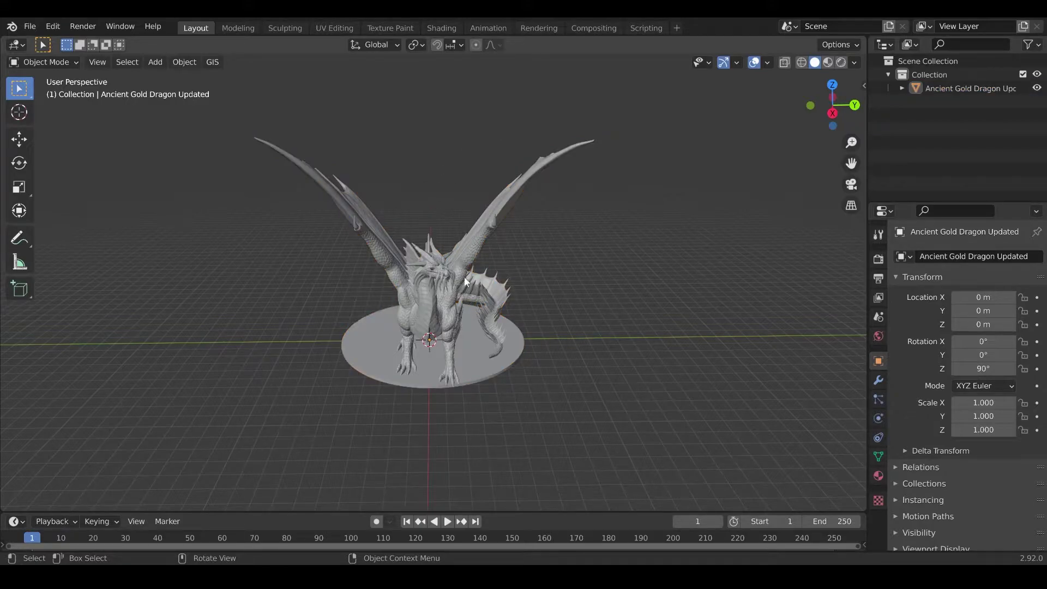
pyautogui.click(433, 305)
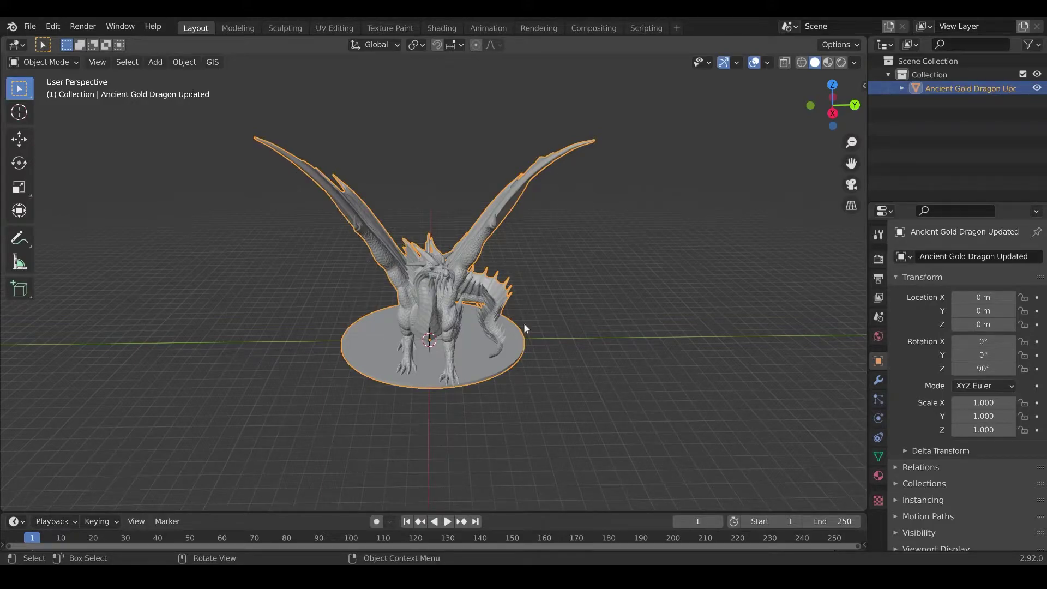
# In the wrench Modifier Properties, add a Decimate modifier from the Generate column
pyautogui.click(878, 381)
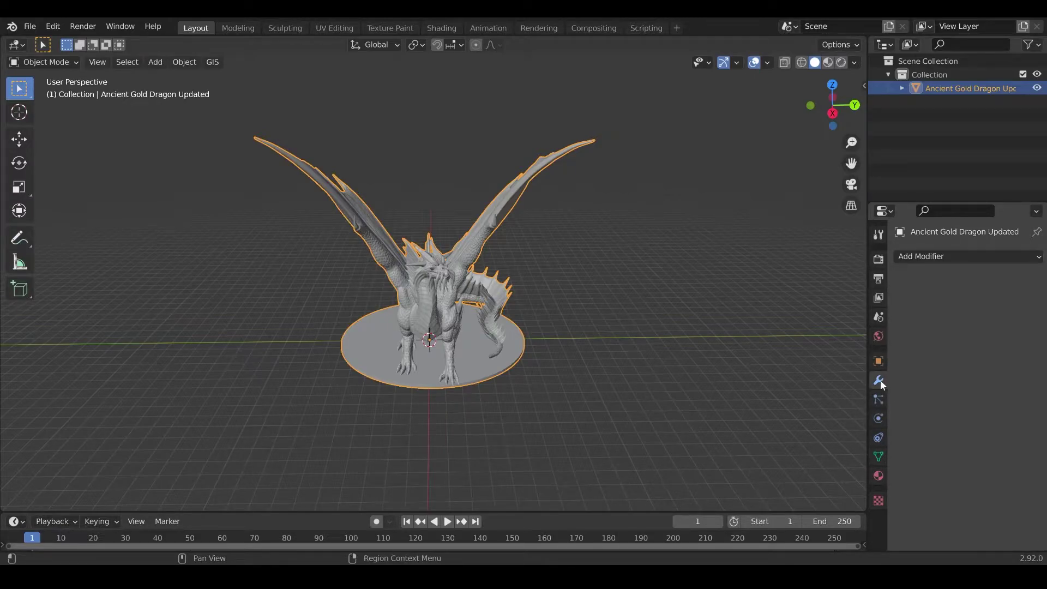
pyautogui.click(924, 258)
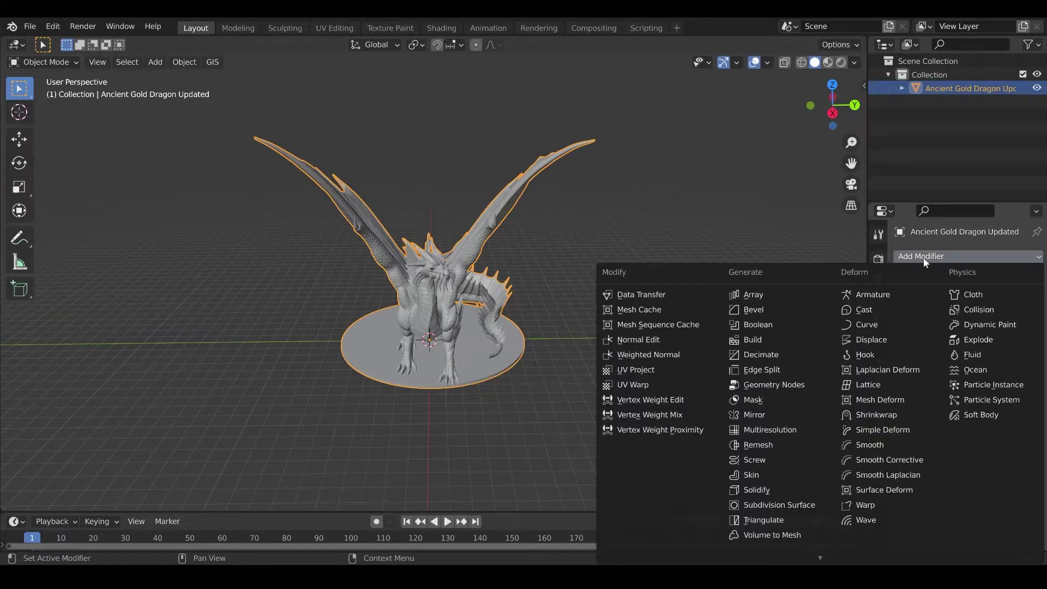
pyautogui.click(759, 356)
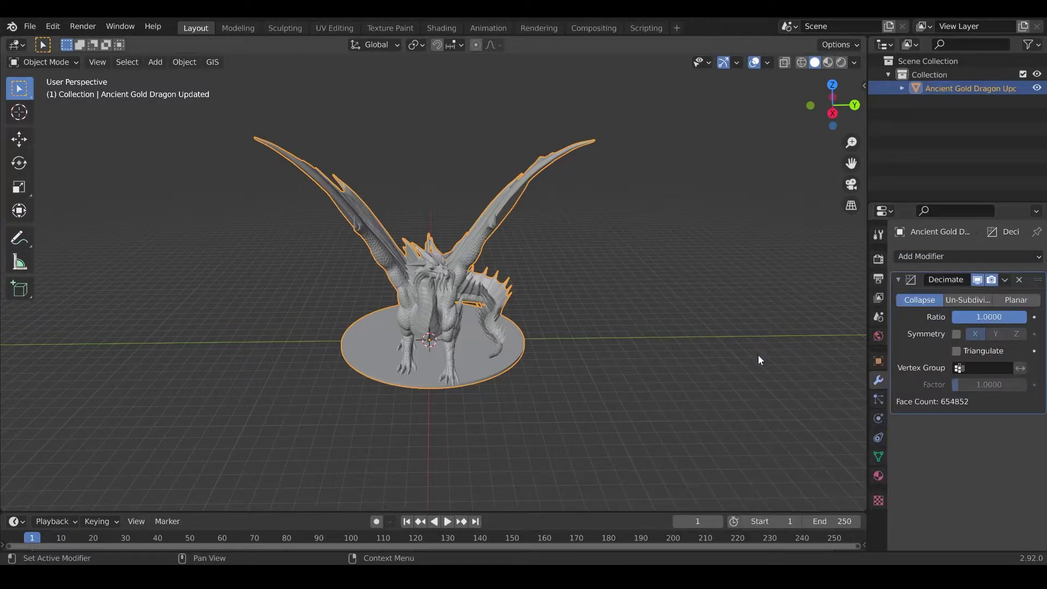
# Set the Decimate ratio to 0.2, dropping the face count from 654852 to 130970
pyautogui.click(969, 322)
pyautogui.write('0.2')
pyautogui.press('Return')
# Zoom and orbit around the decimated dragon to check the reduced mesh
pyautogui.scroll(5, 418, 226)
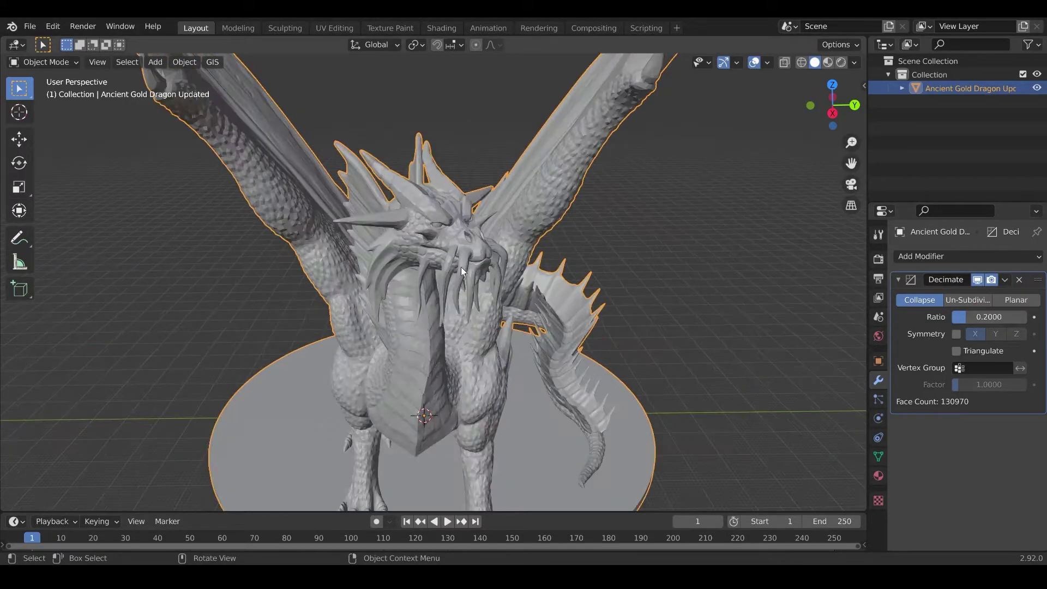
pyautogui.scroll(1, 427, 242)
pyautogui.scroll(-3, 442, 256)
pyautogui.scroll(-2, 468, 327)
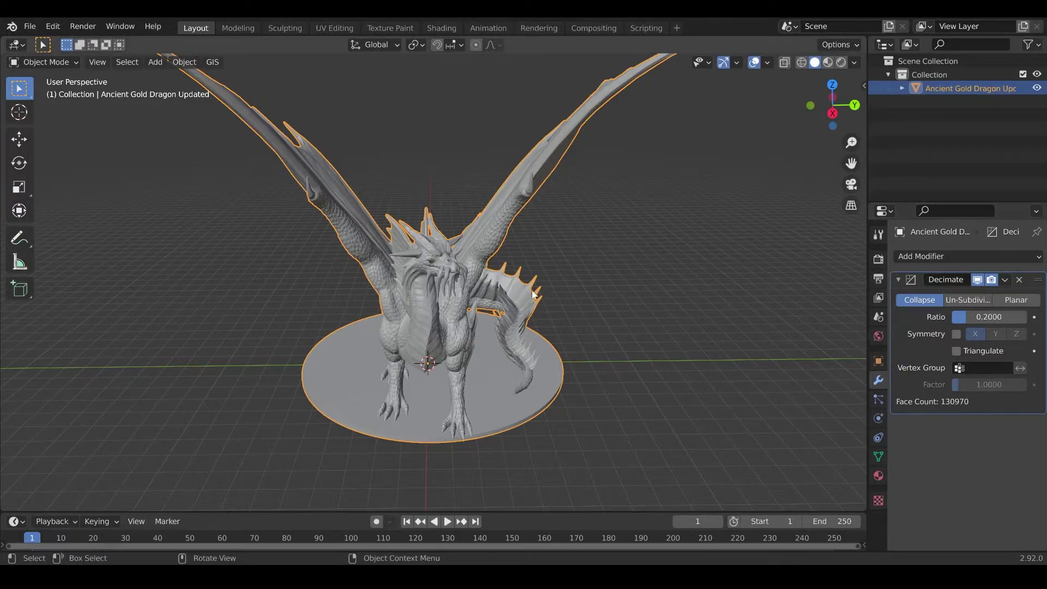
pyautogui.scroll(-4, 467, 309)
pyautogui.scroll(5, 456, 277)
pyautogui.scroll(2, 443, 307)
pyautogui.scroll(-4, 439, 250)
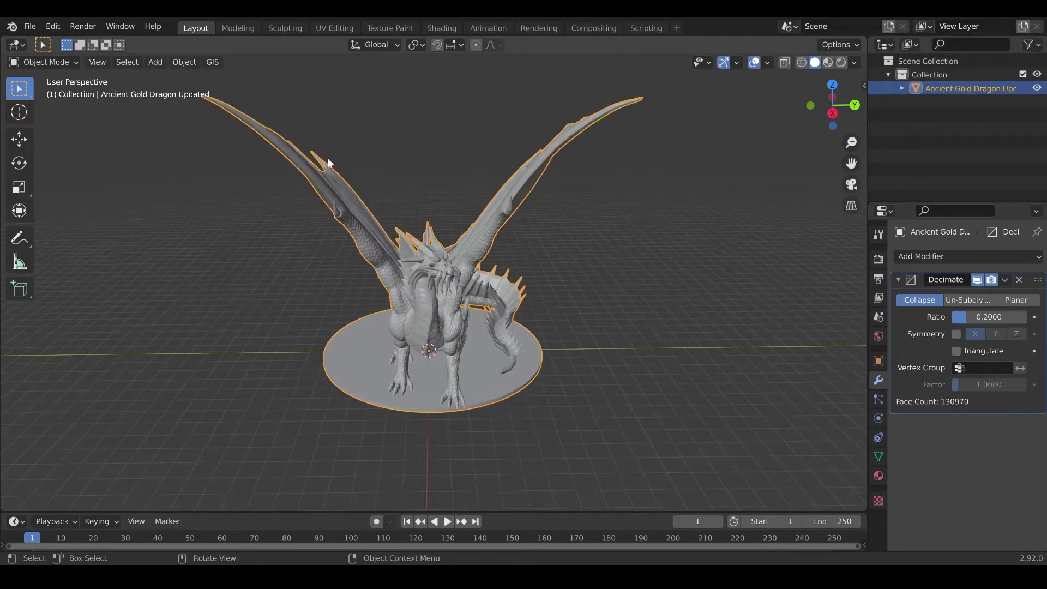
pyautogui.moveTo(336, 161); pyautogui.dragTo(446, 295, button='middle')
pyautogui.scroll(3, 452, 289)
pyautogui.scroll(-5, 441, 309)
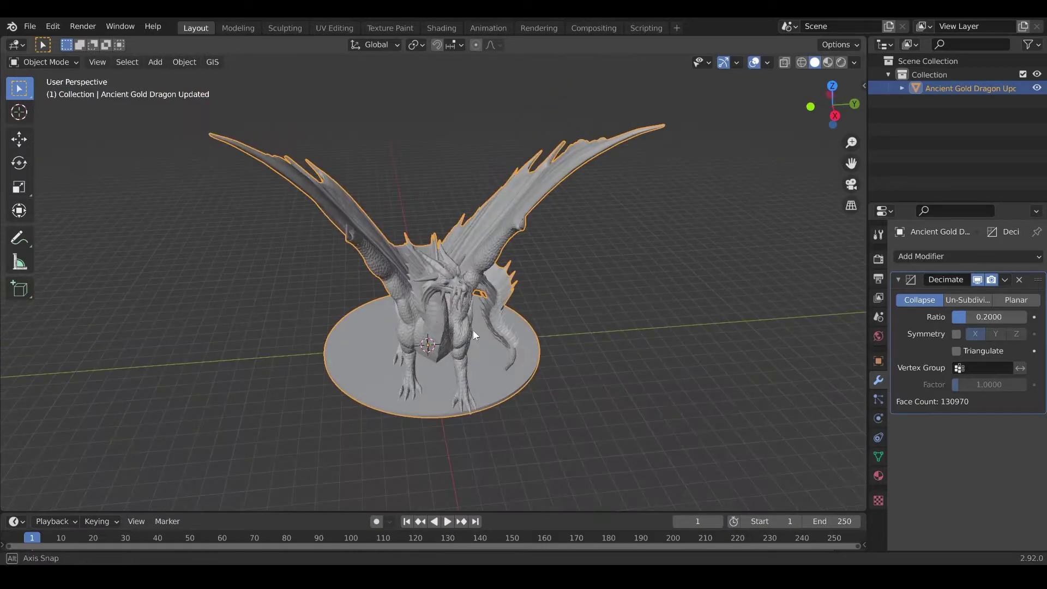
pyautogui.moveTo(472, 329)
pyautogui.mouseDown(button='middle')
pyautogui.moveTo(500, 319)
pyautogui.moveTo(436, 299)
pyautogui.moveTo(476, 335)
pyautogui.mouseUp(button='middle')
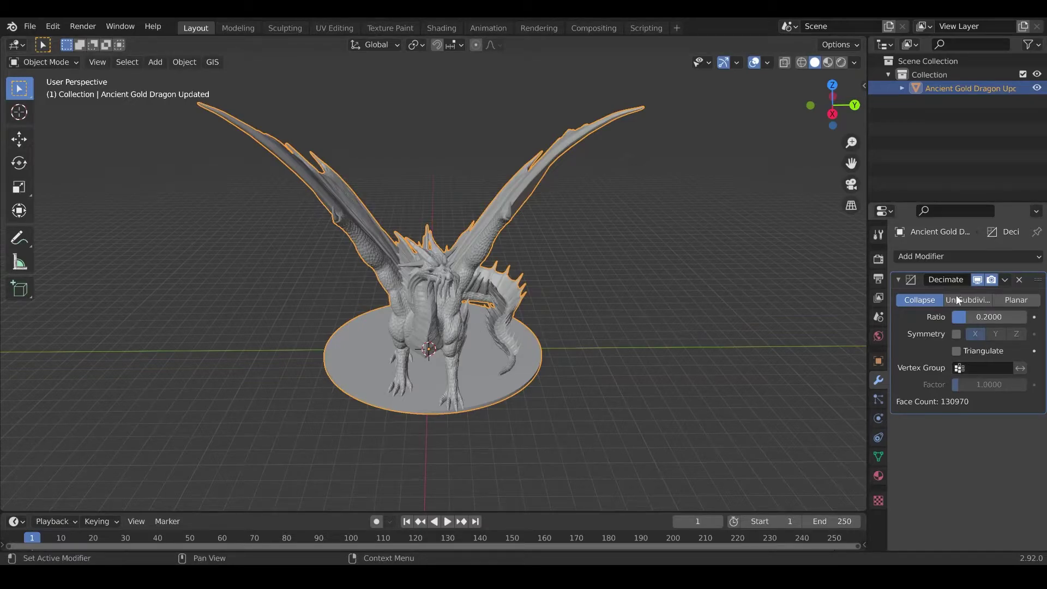
# Apply the 0.2 Decimate modifier with Ctrl+A, baking it into the dragon mesh
pyautogui.click(1006, 280)
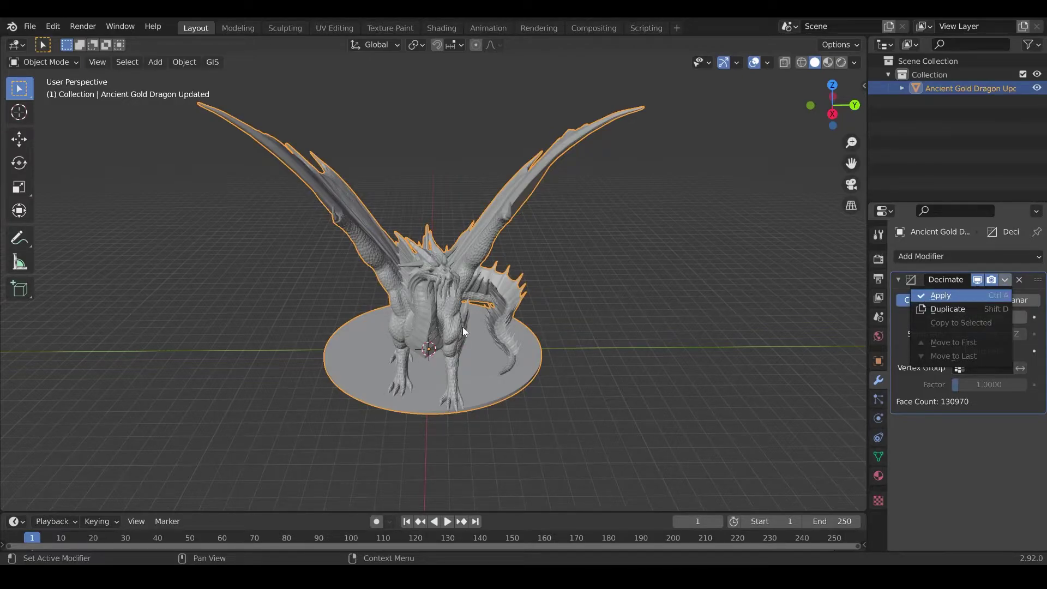
pyautogui.hotkey('ctrl', 'a')
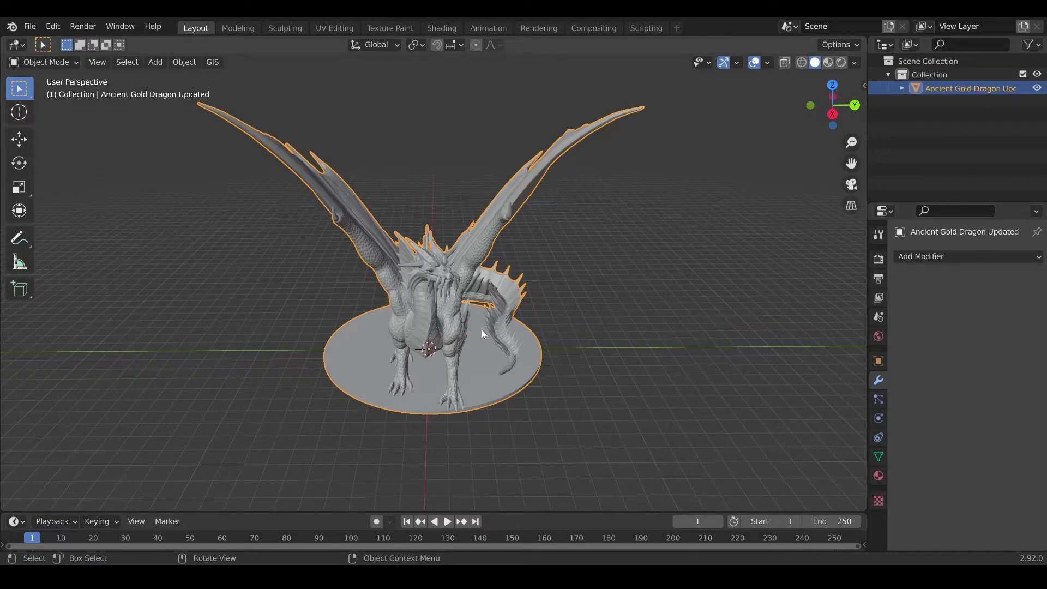
pyautogui.click(312, 320)
pyautogui.click(387, 306)
pyautogui.scroll(-2, 432, 310)
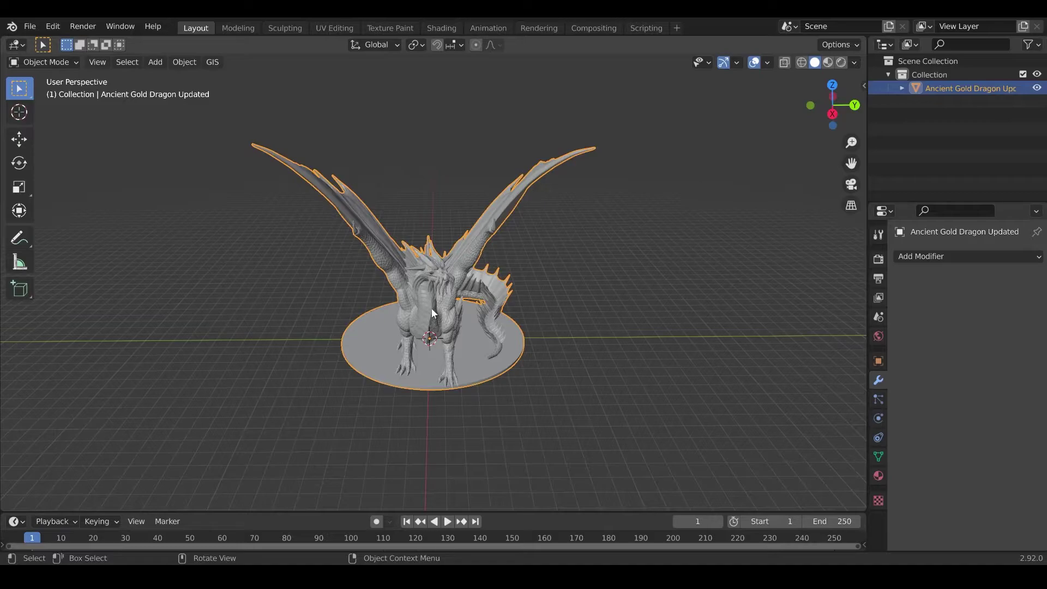
pyautogui.scroll(4, 432, 310)
# Apply Shade Smooth to the dragon and orbit to view it from above and front
pyautogui.rightClick(406, 295)
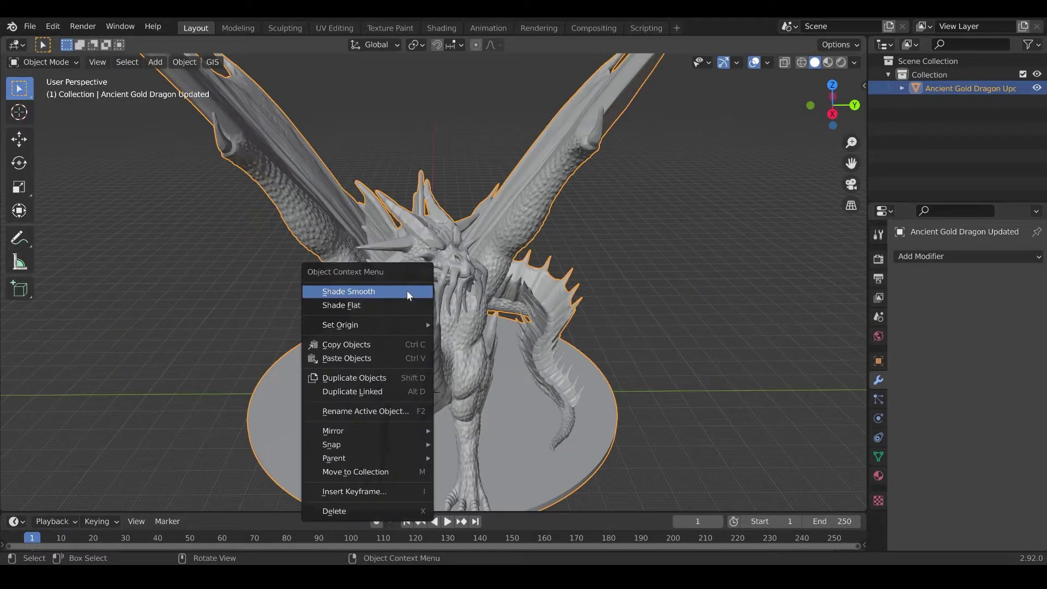
pyautogui.click(367, 291)
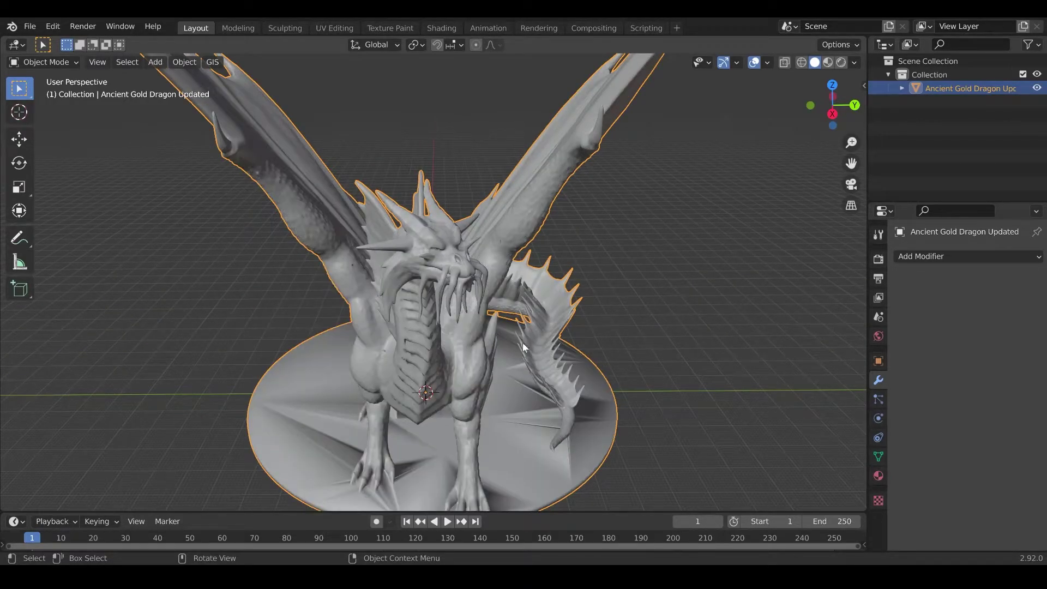
pyautogui.scroll(-3, 502, 338)
pyautogui.moveTo(388, 339); pyautogui.dragTo(348, 326, button='middle')
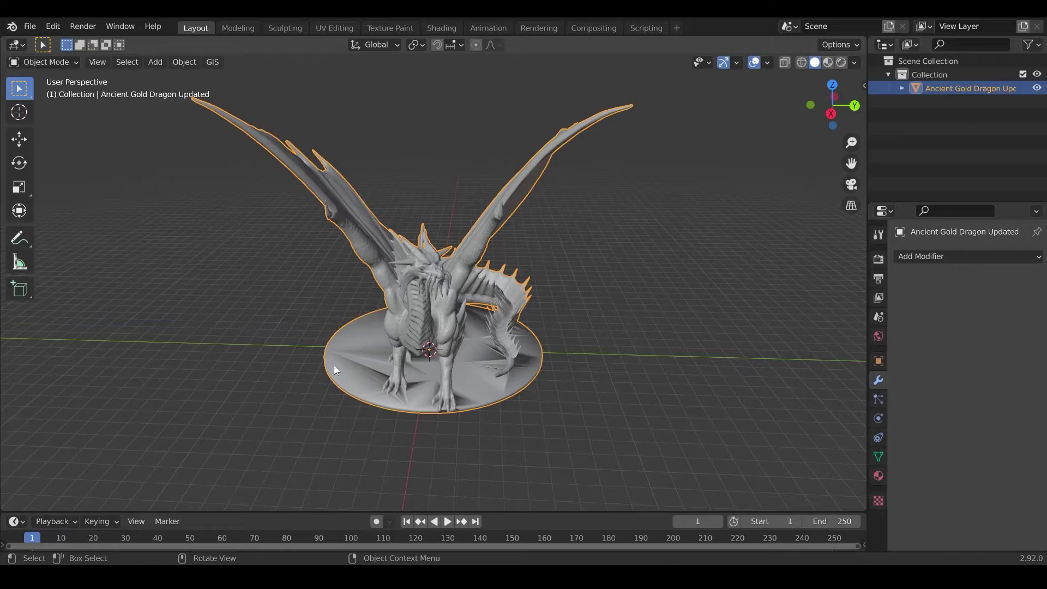
pyautogui.moveTo(333, 365); pyautogui.dragTo(426, 321, button='middle')
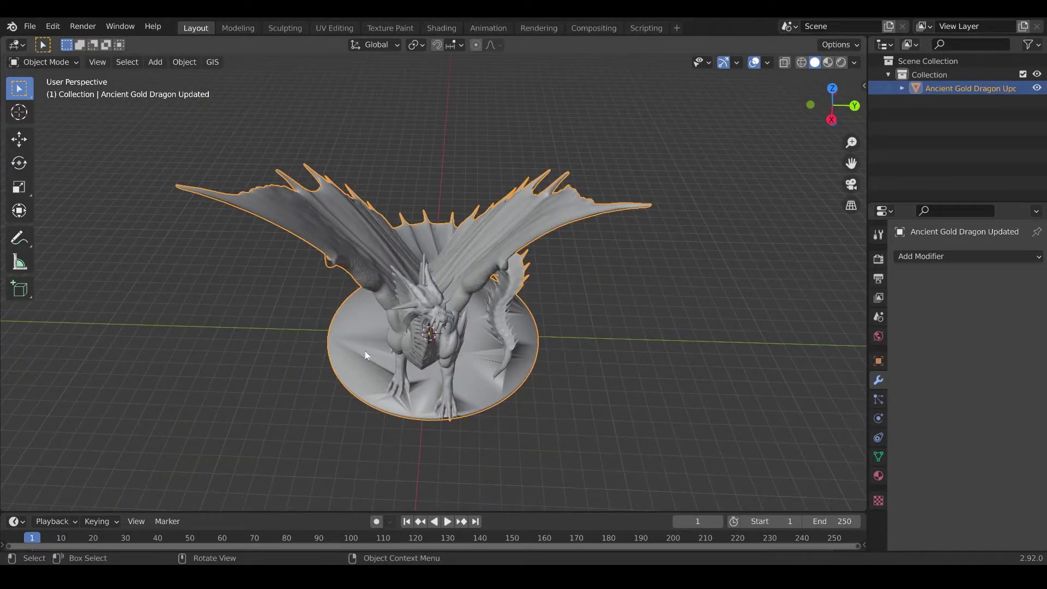
pyautogui.moveTo(365, 355); pyautogui.dragTo(400, 289, button='middle')
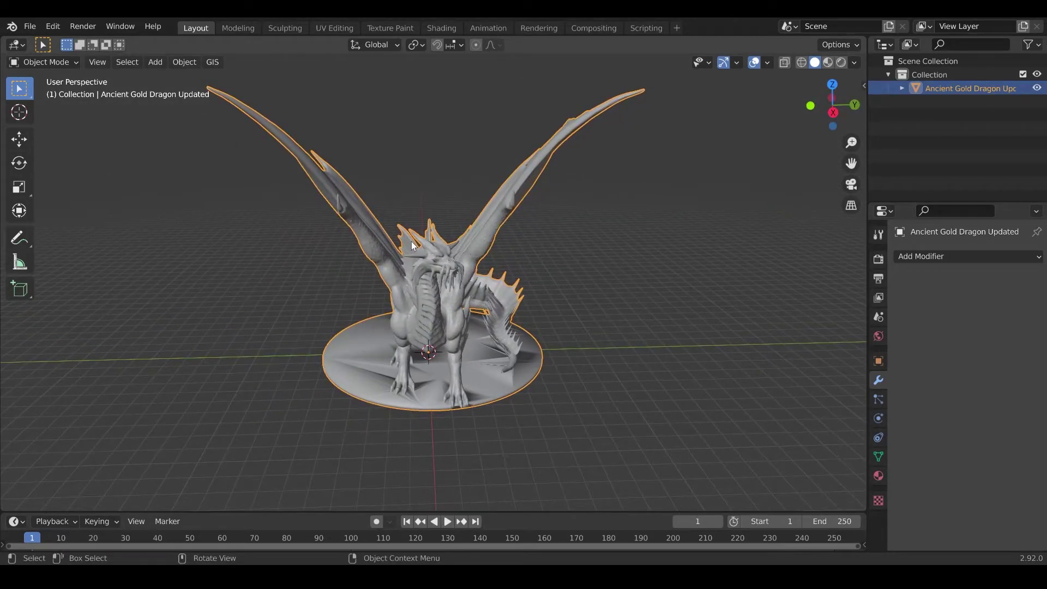
# Orbit the smoothed dragon through three-quarter, side and front views
pyautogui.scroll(-2, 417, 307)
pyautogui.scroll(2, 417, 308)
pyautogui.moveTo(408, 336); pyautogui.dragTo(292, 334, button='middle')
pyautogui.moveTo(427, 320); pyautogui.dragTo(328, 296, button='middle')
pyautogui.moveTo(411, 270); pyautogui.dragTo(539, 319, button='middle')
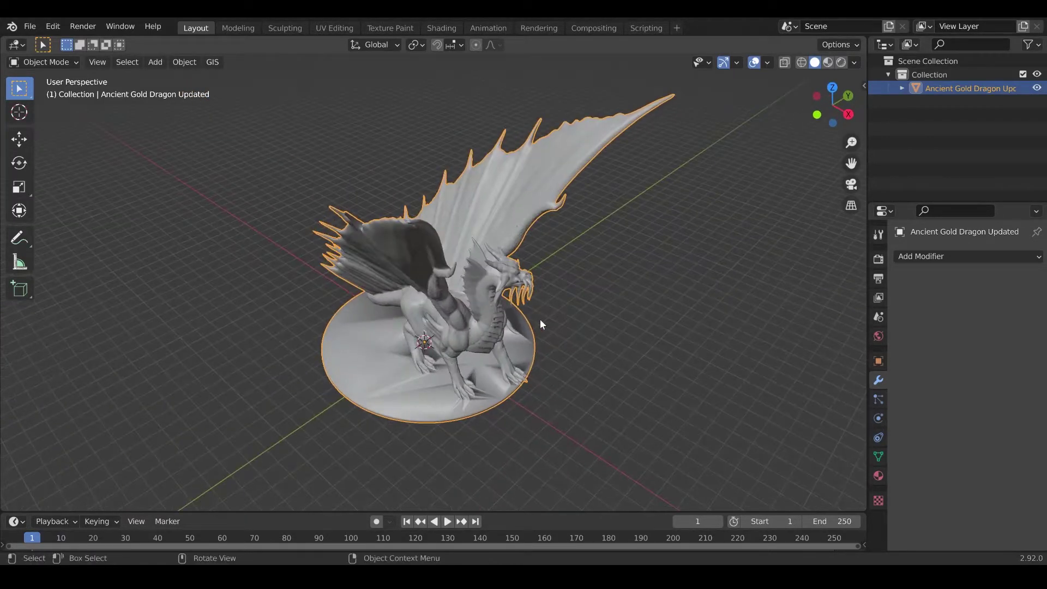
pyautogui.moveTo(572, 188); pyautogui.dragTo(401, 274, button='middle')
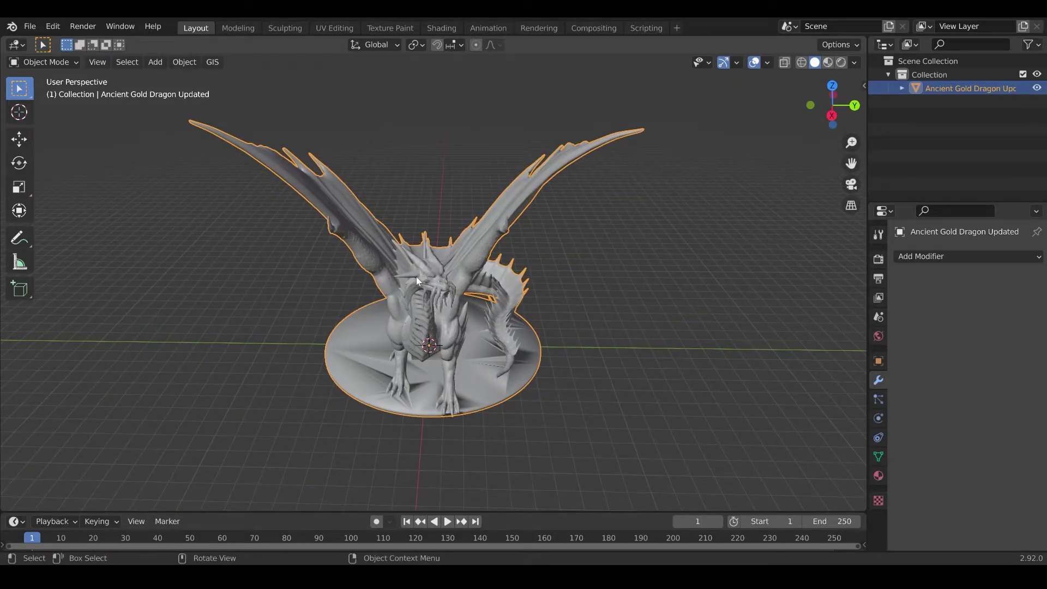
pyautogui.scroll(-2, 416, 276)
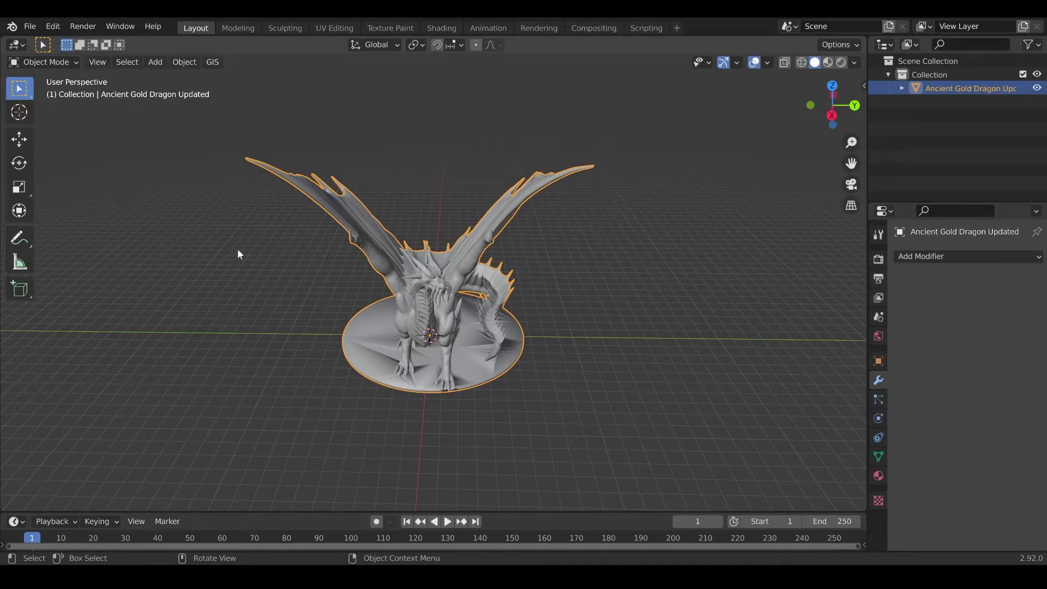
# Switch the dragon to Edit Mode and run UV > Smart UV Project with default settings
pyautogui.click(58, 61)
pyautogui.click(44, 61)
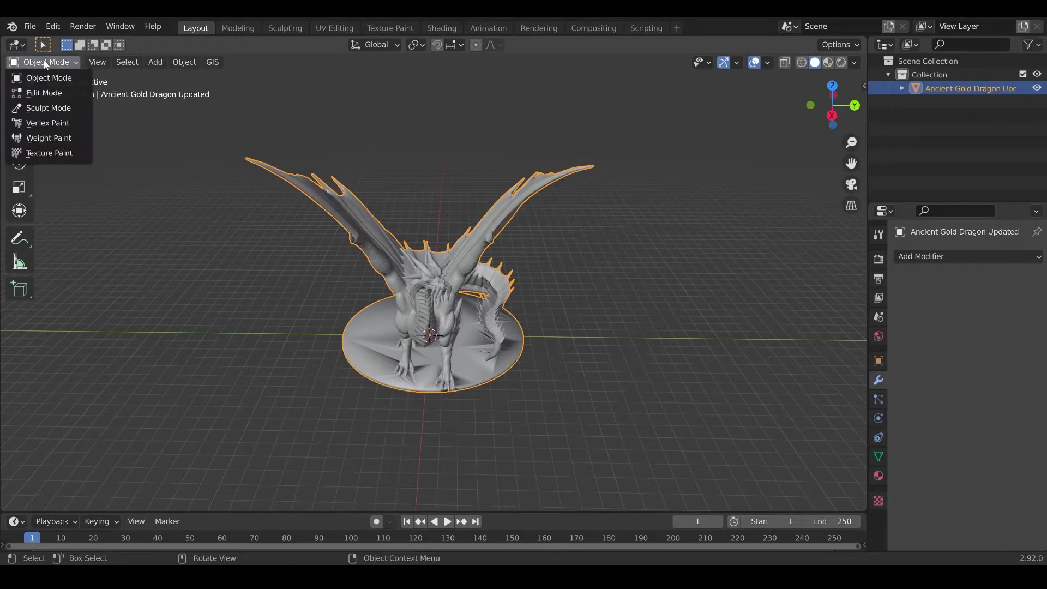
pyautogui.click(47, 93)
pyautogui.click(340, 63)
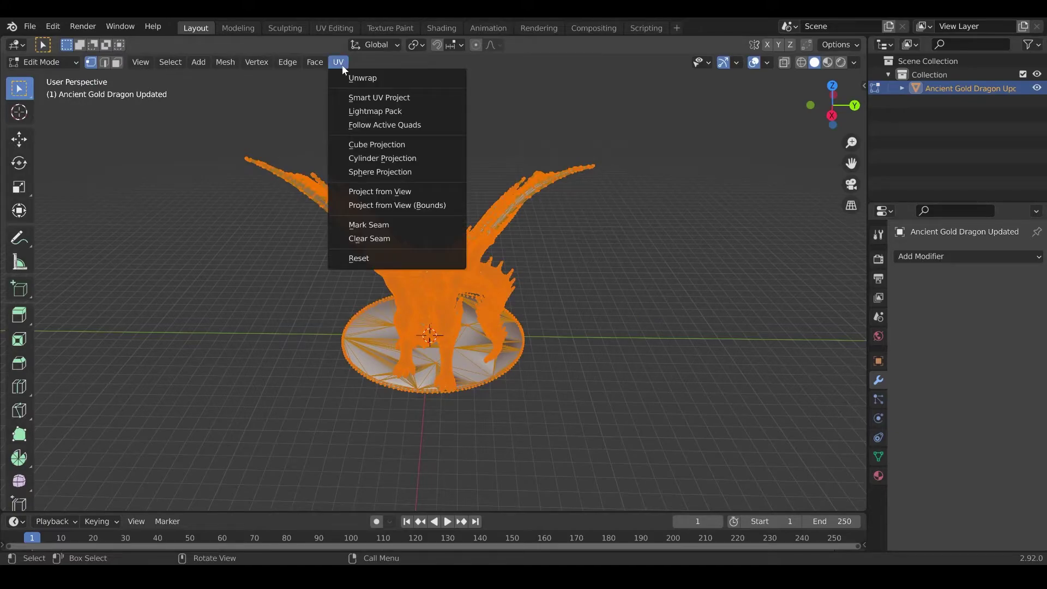
pyautogui.click(369, 99)
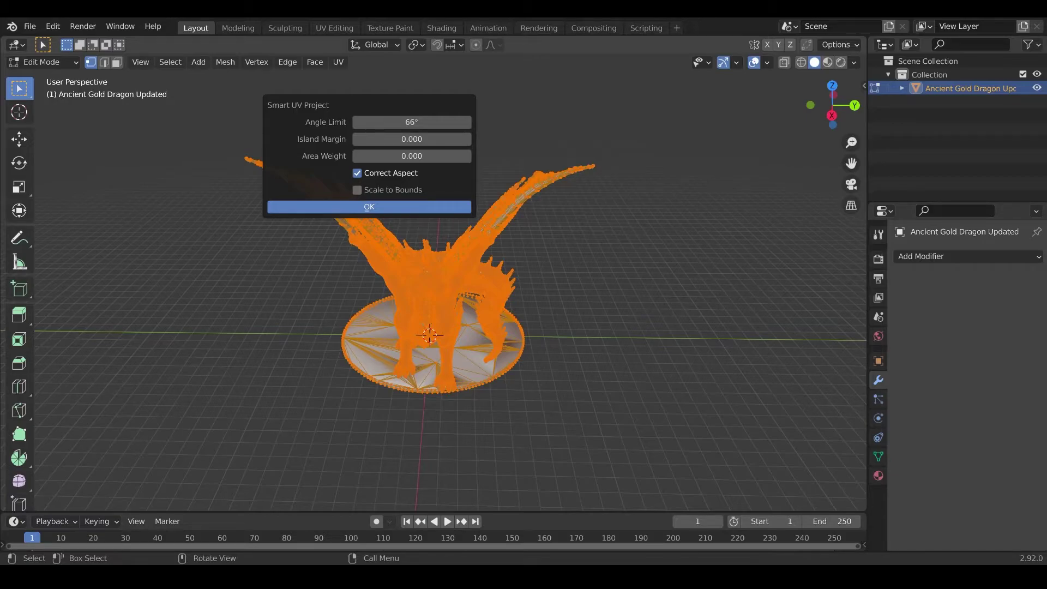
pyautogui.press('Return')
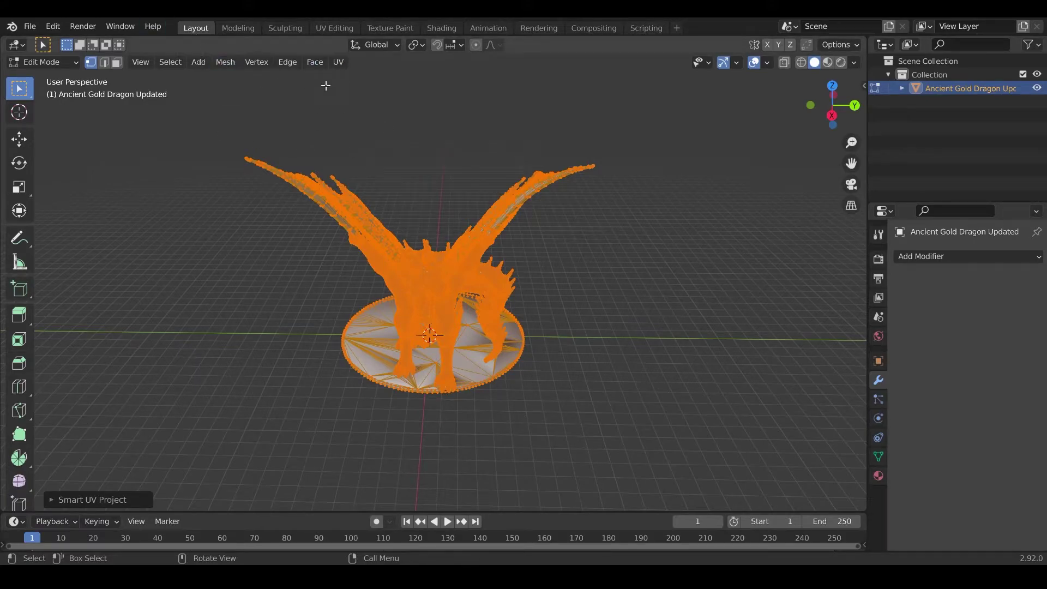
# Open the UV Editing workspace and frame the whole UV layout with Home
pyautogui.click(335, 28)
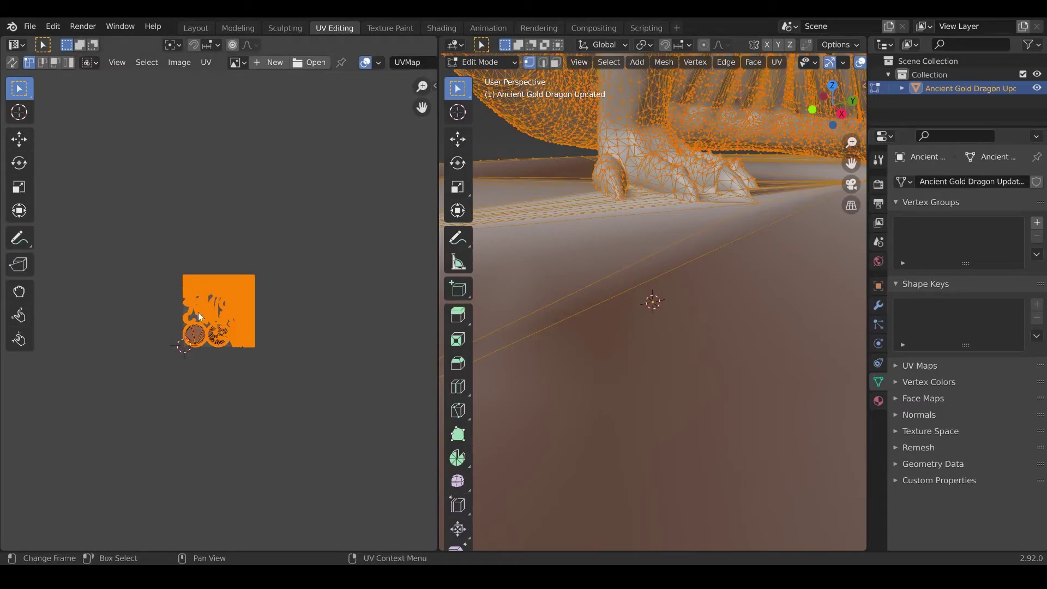
pyautogui.scroll(8, 256, 307)
pyautogui.scroll(-1, 258, 219)
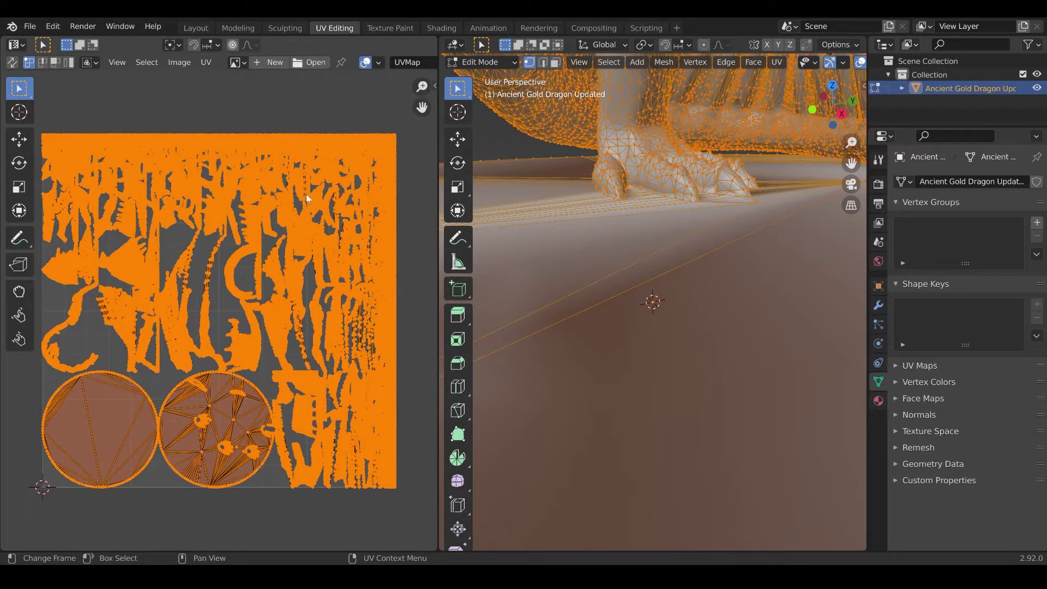
pyautogui.scroll(6, 306, 332)
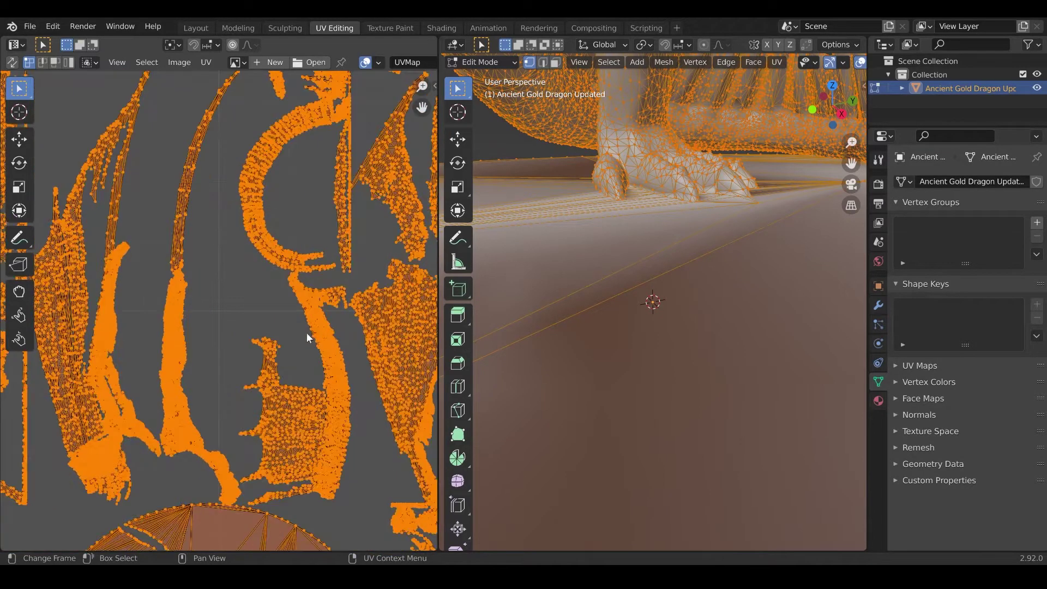
pyautogui.scroll(-1, 213, 354)
pyautogui.scroll(-5, 277, 348)
pyautogui.press('Home')
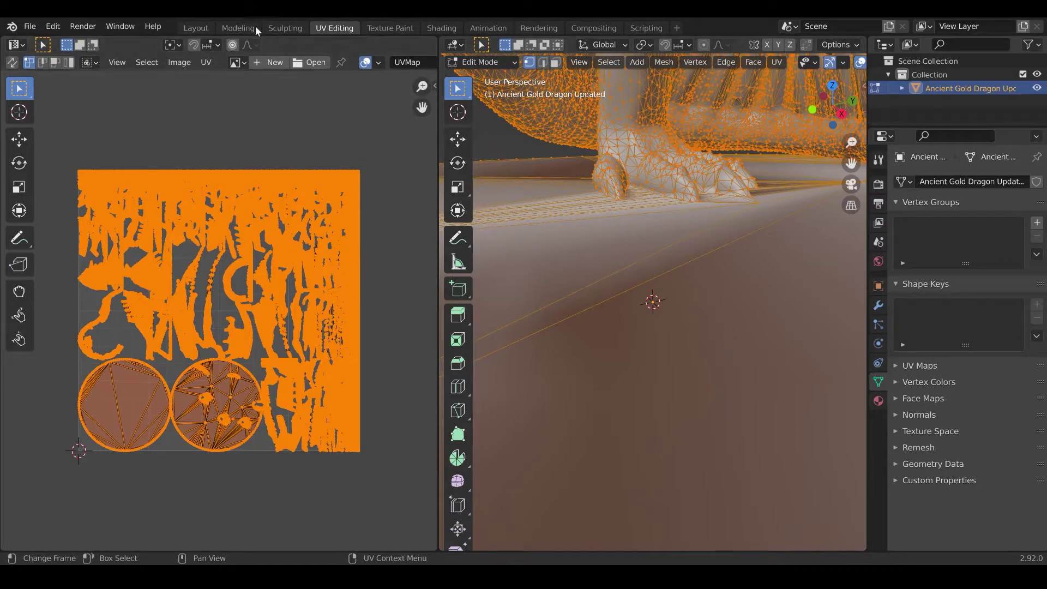
# Return to the Layout workspace and toggle the dragon into Edit Mode and back to Object Mode
pyautogui.click(199, 27)
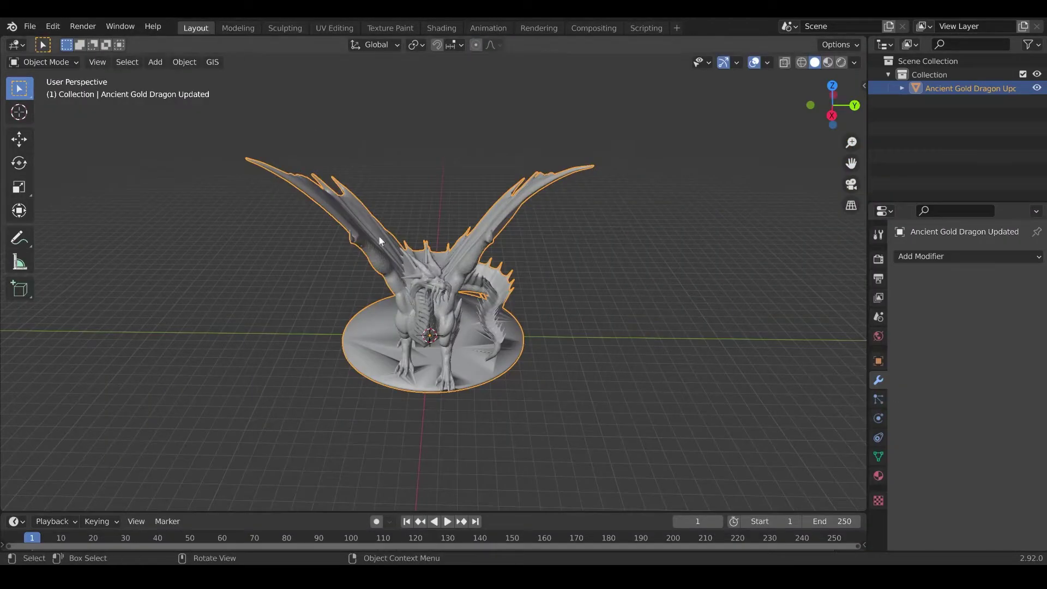
pyautogui.click(41, 63)
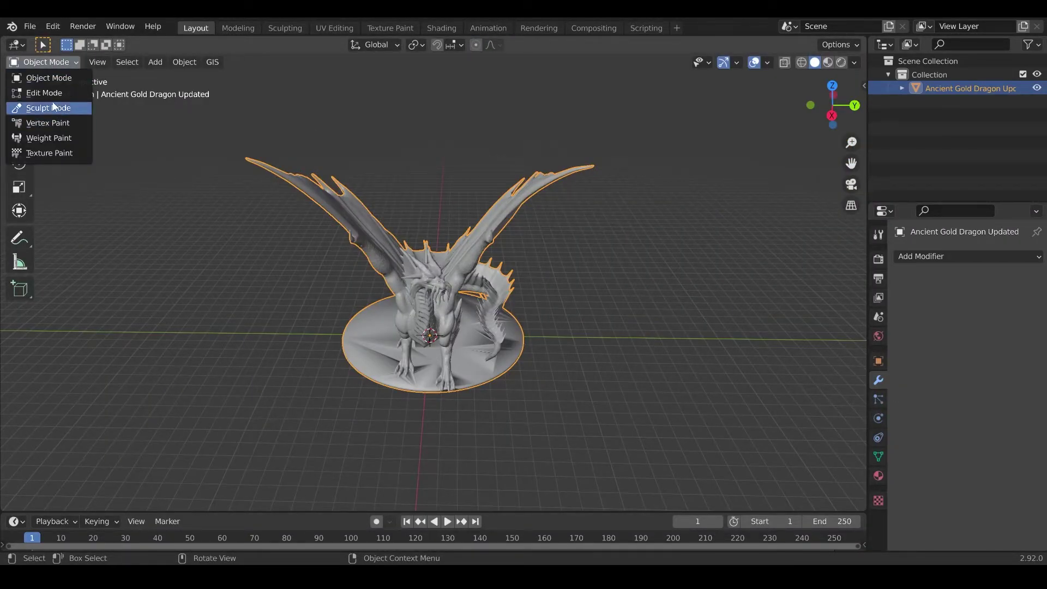
pyautogui.click(53, 96)
pyautogui.click(44, 62)
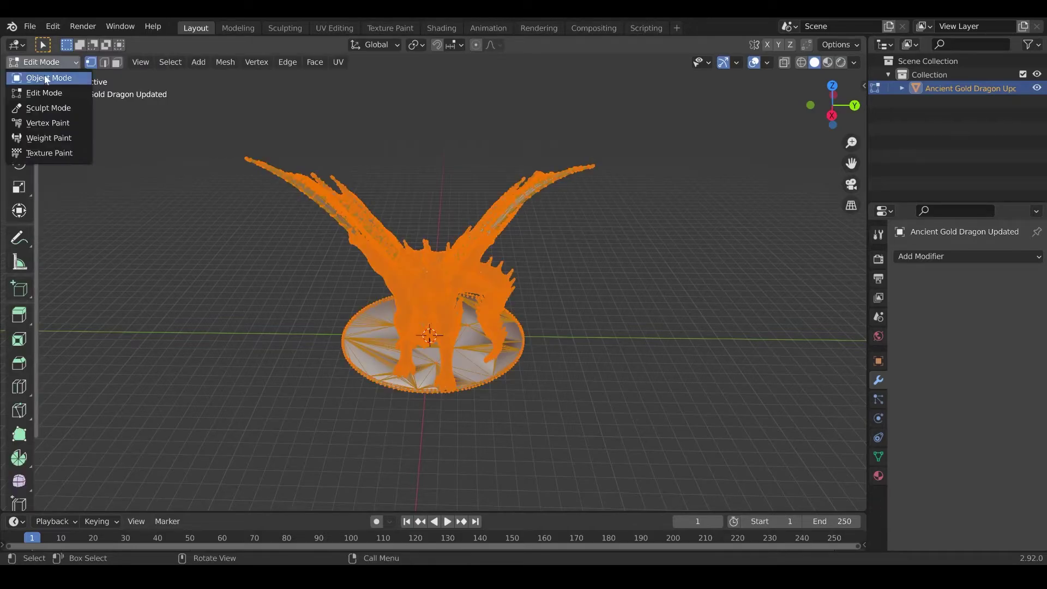
pyautogui.click(47, 79)
pyautogui.scroll(-2, 466, 313)
pyautogui.scroll(4, 464, 323)
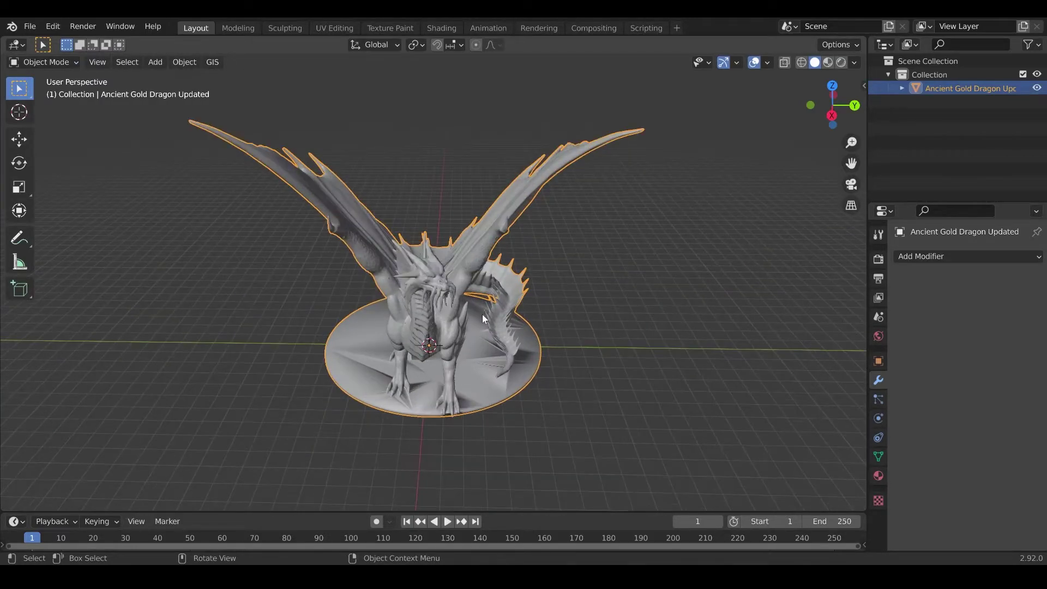
pyautogui.press('Tab')
pyautogui.press('Tab')
pyautogui.scroll(-3, 434, 309)
pyautogui.click(604, 292)
pyautogui.click(432, 309)
# Browse the File menu's export options
pyautogui.click(30, 26)
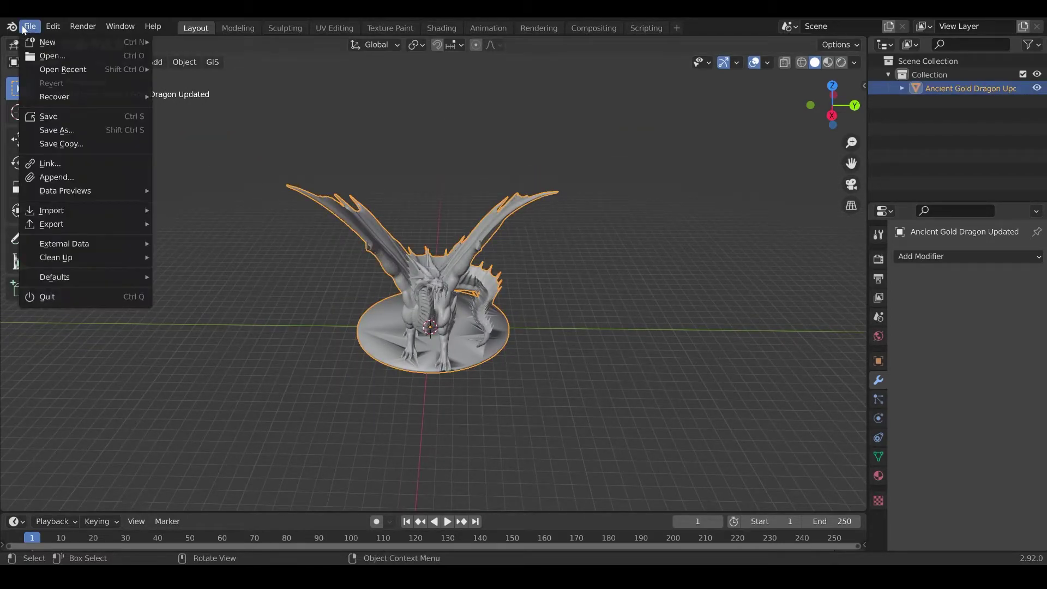
pyautogui.moveTo(107, 220)
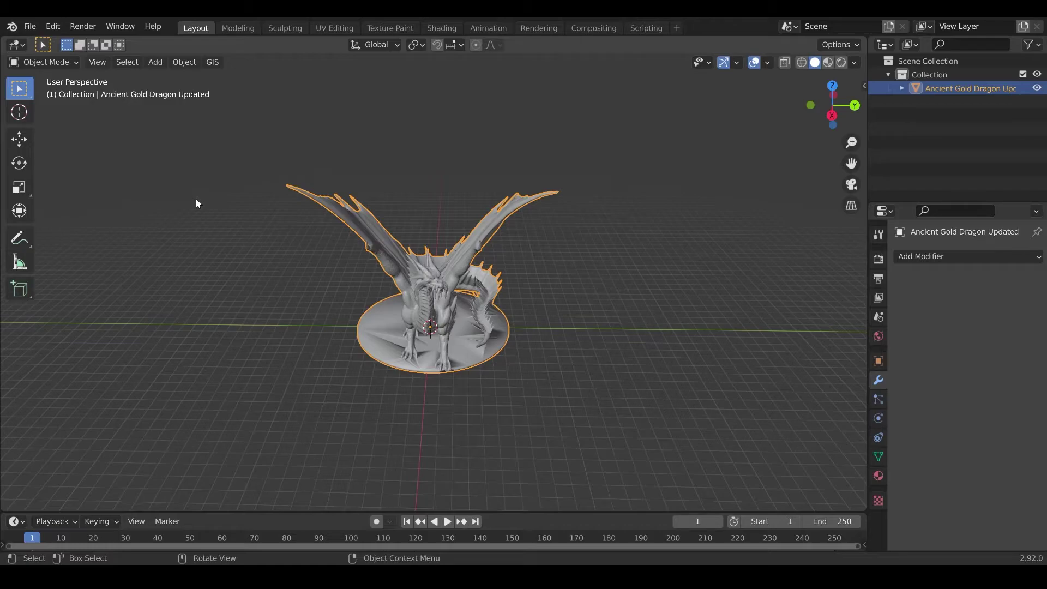
pyautogui.click(53, 26)
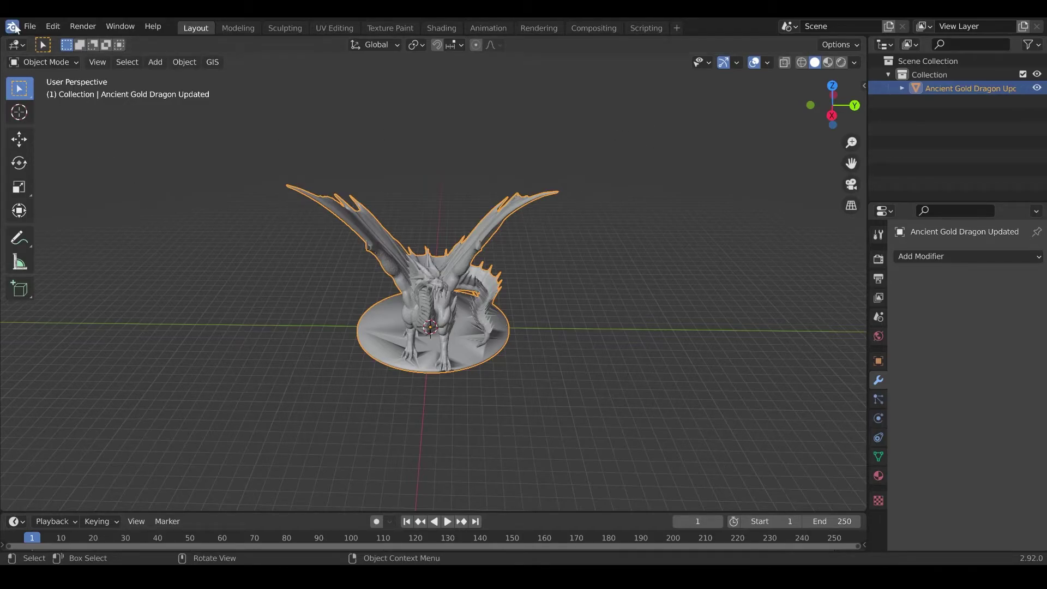
# Start a glTF 2.0 export named DragonUncompressed.glb in Downloads > Dragon Export, showing Geometry options
pyautogui.click(30, 26)
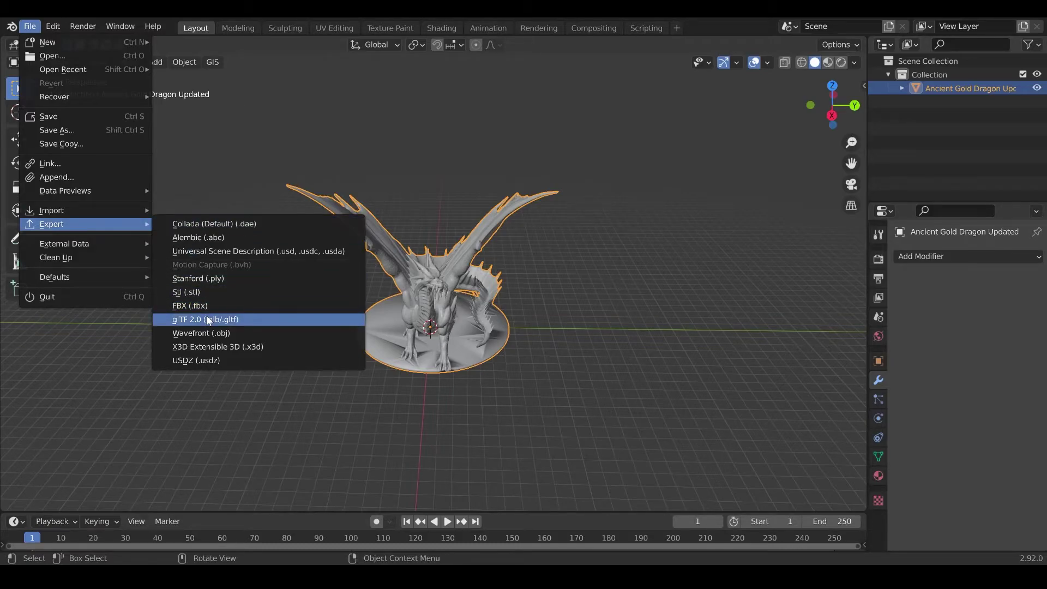
pyautogui.click(223, 321)
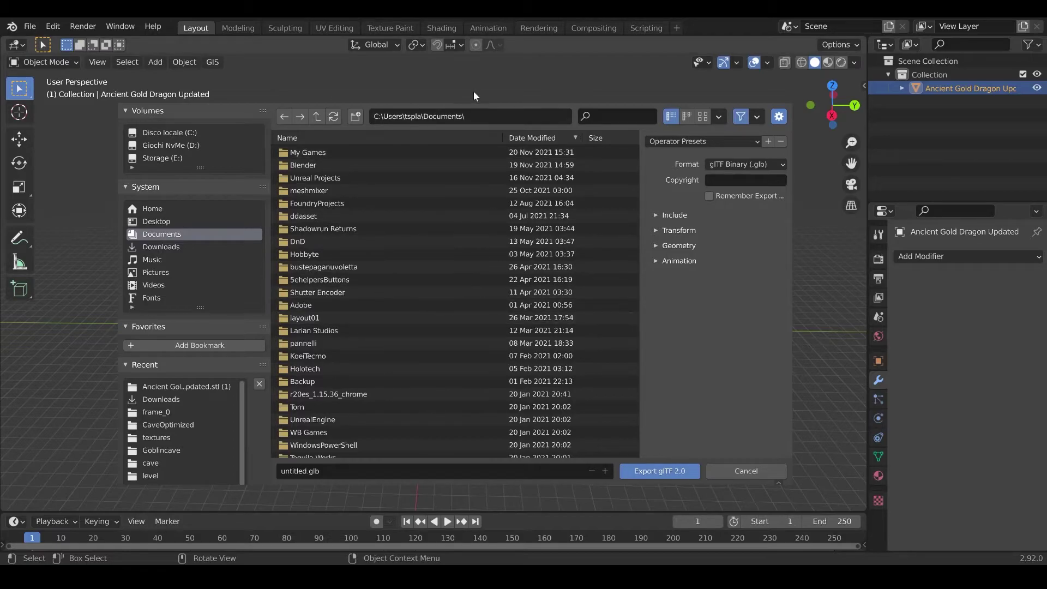
pyautogui.click(172, 251)
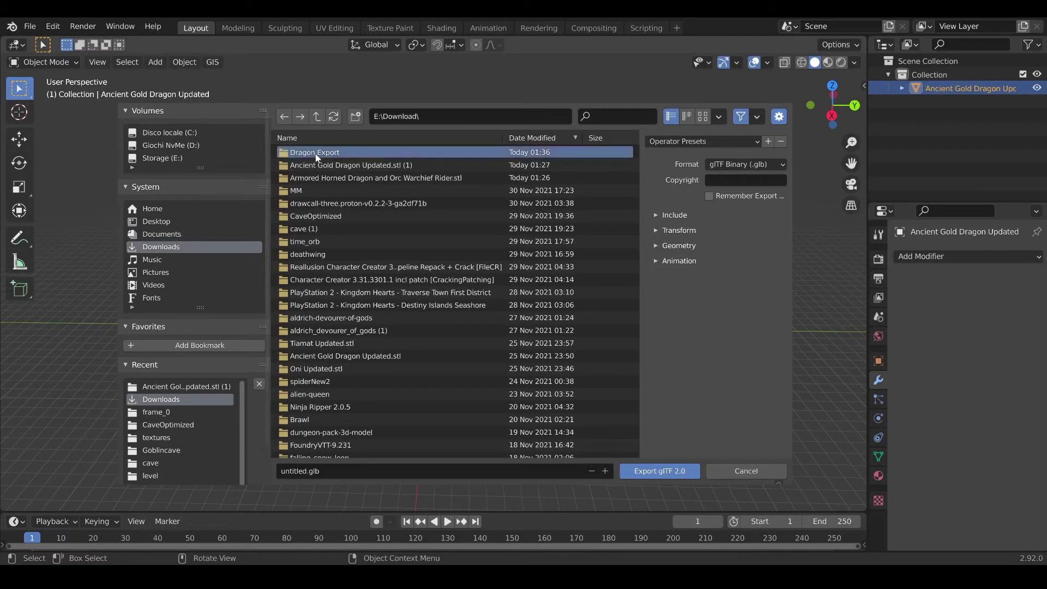
pyautogui.doubleClick(315, 154)
pyautogui.click(341, 473)
pyautogui.write('DragonUncompressed.glb')
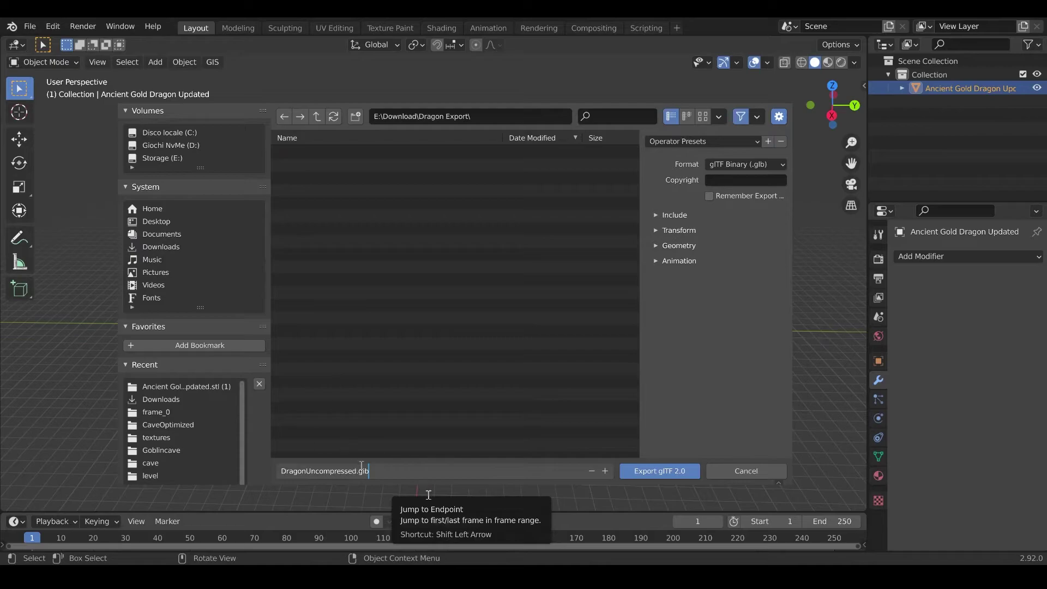
pyautogui.click(685, 306)
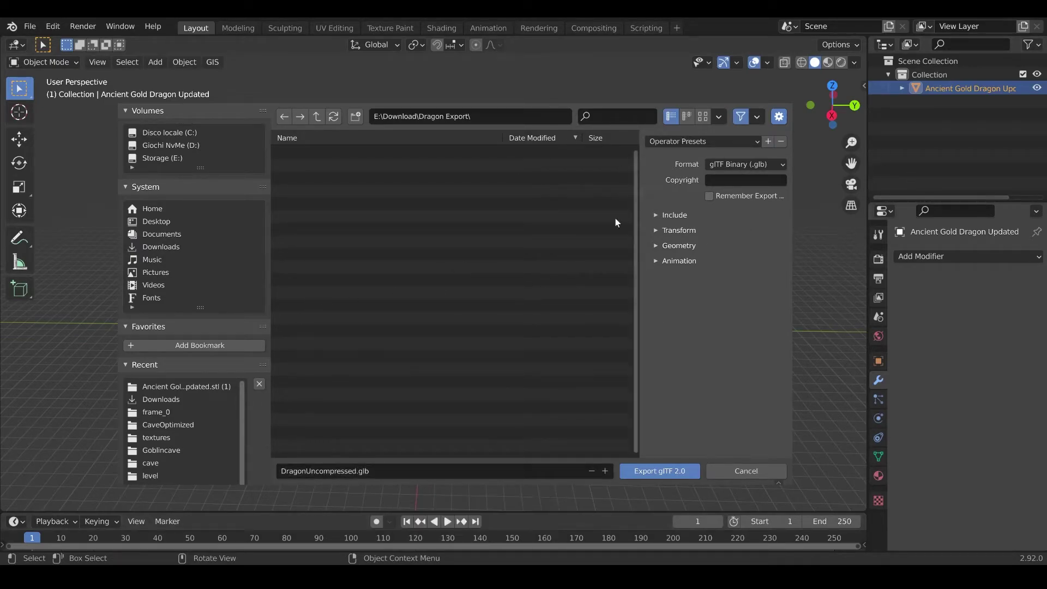
pyautogui.click(656, 245)
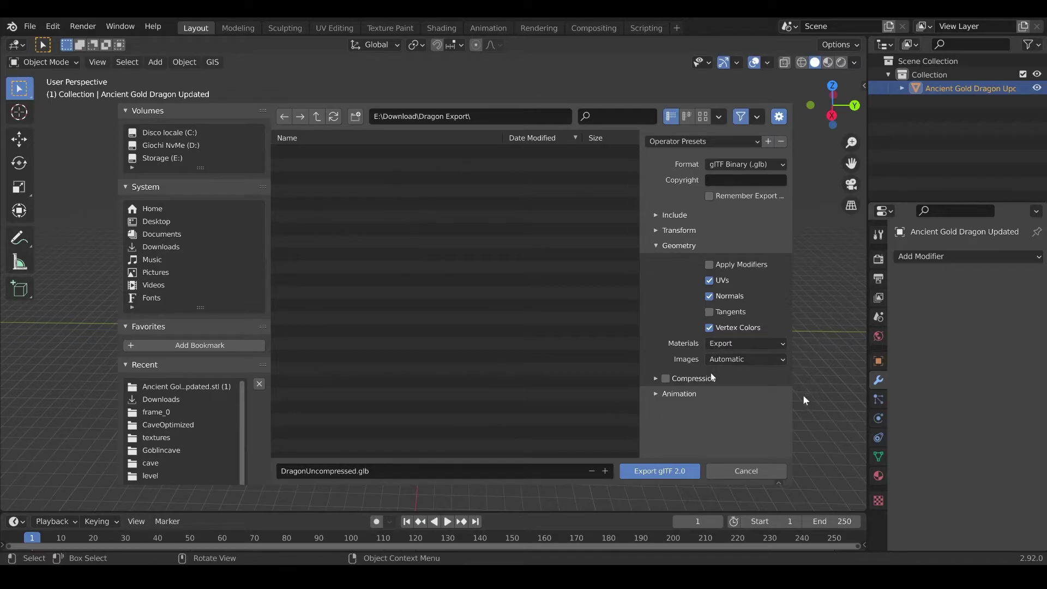
# Export the dragon as DragonUncompressed.glb with Geometry Compression left unchecked
pyautogui.click(665, 379)
pyautogui.click(665, 379)
pyautogui.press('Return')
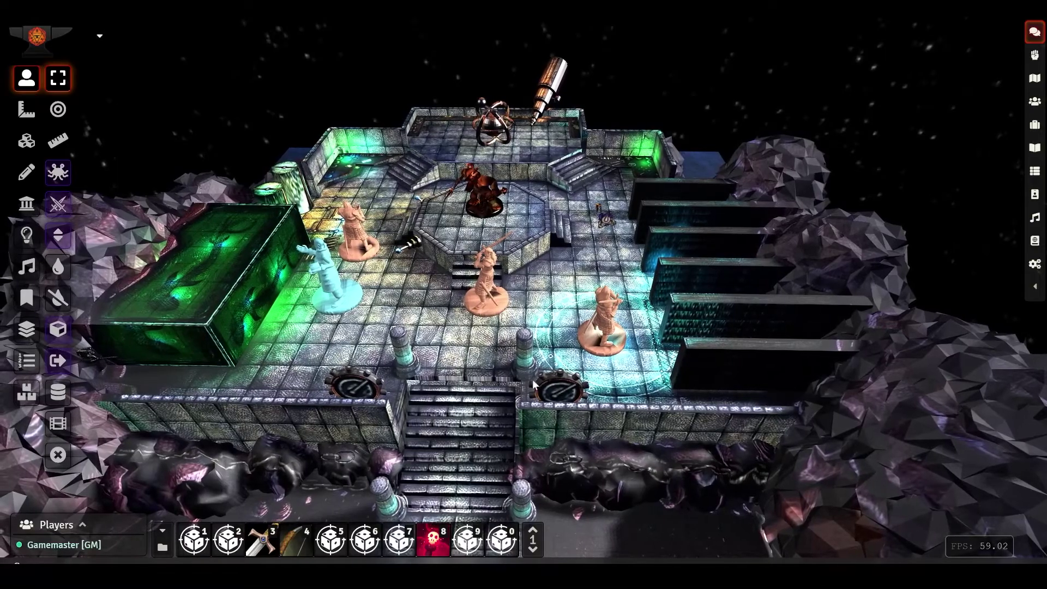
# Set the 3dProp token's 3D model to Dragon Export/DragonUncompressed.glb
pyautogui.scroll(1, 469, 338)
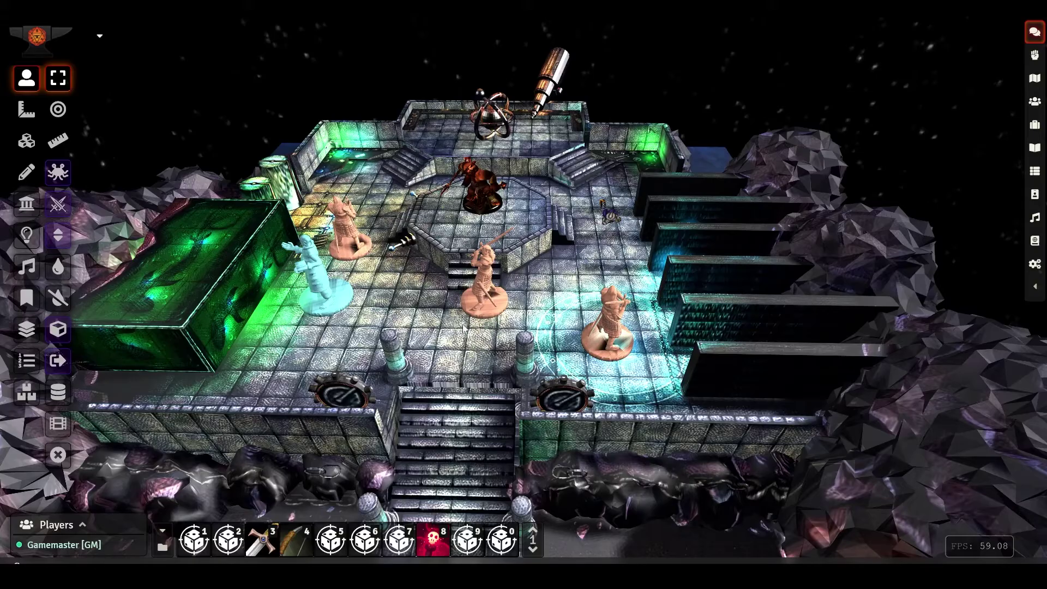
pyautogui.moveTo(476, 296); pyautogui.dragTo(616, 256)
pyautogui.moveTo(548, 258); pyautogui.dragTo(349, 321, button='right')
pyautogui.scroll(2, 324, 331)
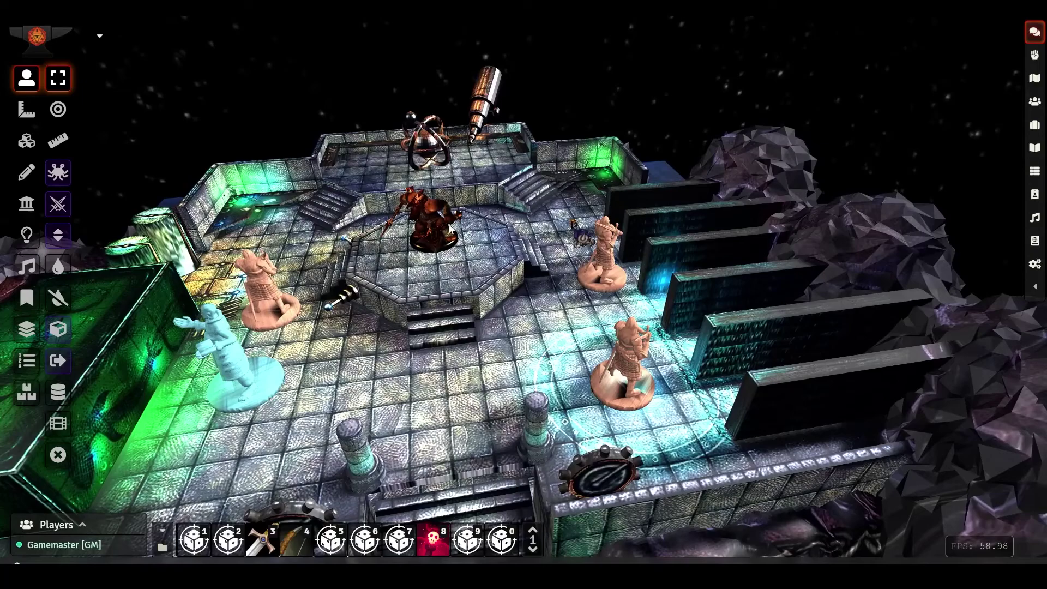
pyautogui.doubleClick(429, 248)
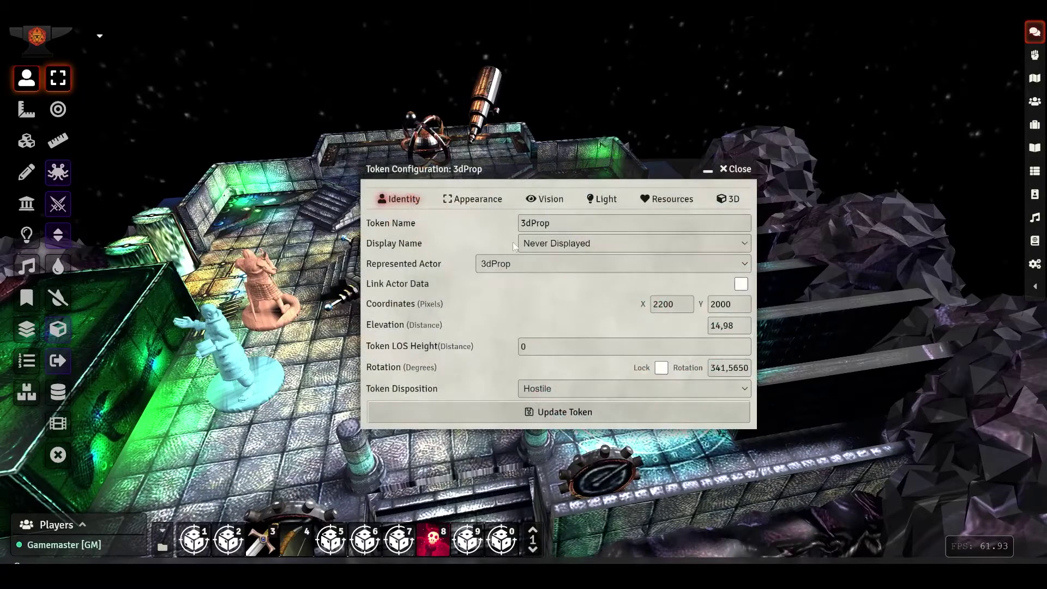
pyautogui.click(729, 199)
pyautogui.click(736, 171)
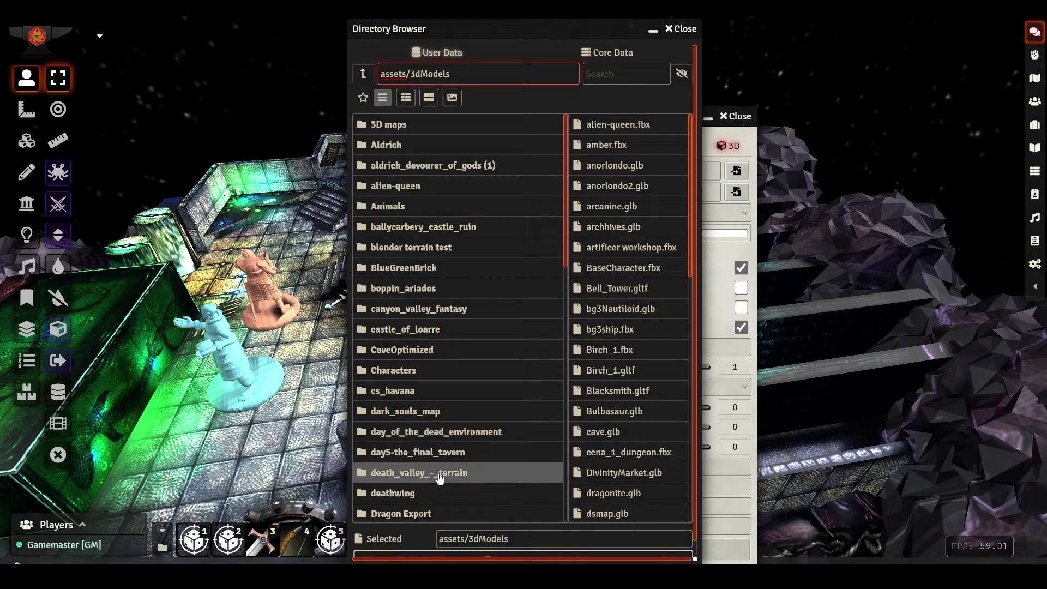
pyautogui.click(431, 514)
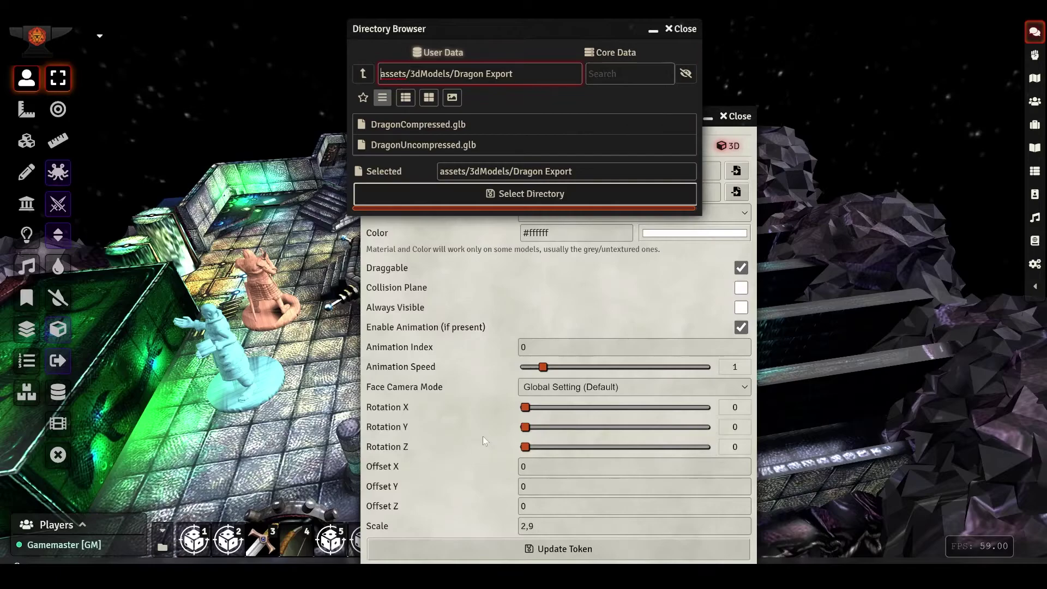
pyautogui.click(416, 145)
pyautogui.click(463, 193)
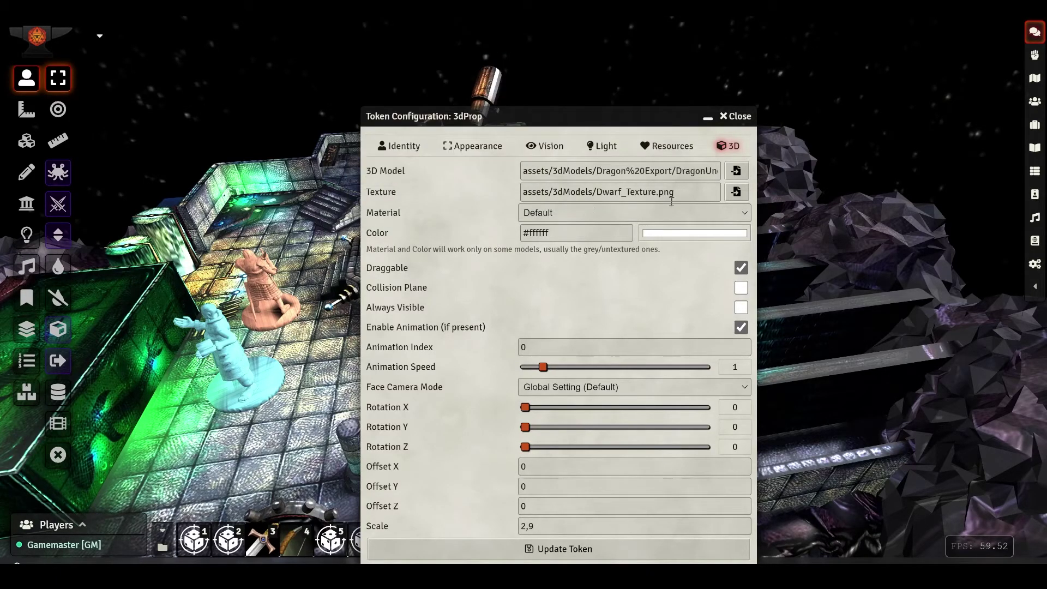
# Clear the token's Texture path and apply the change with Update Token
pyautogui.tripleClick(644, 201)
pyautogui.press('BackSpace')
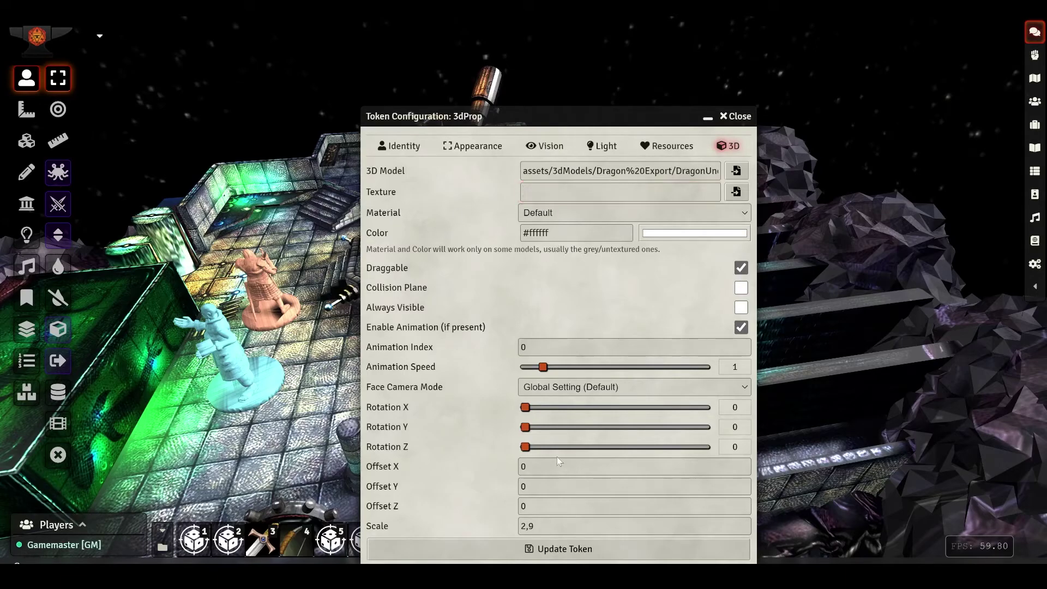
pyautogui.click(540, 548)
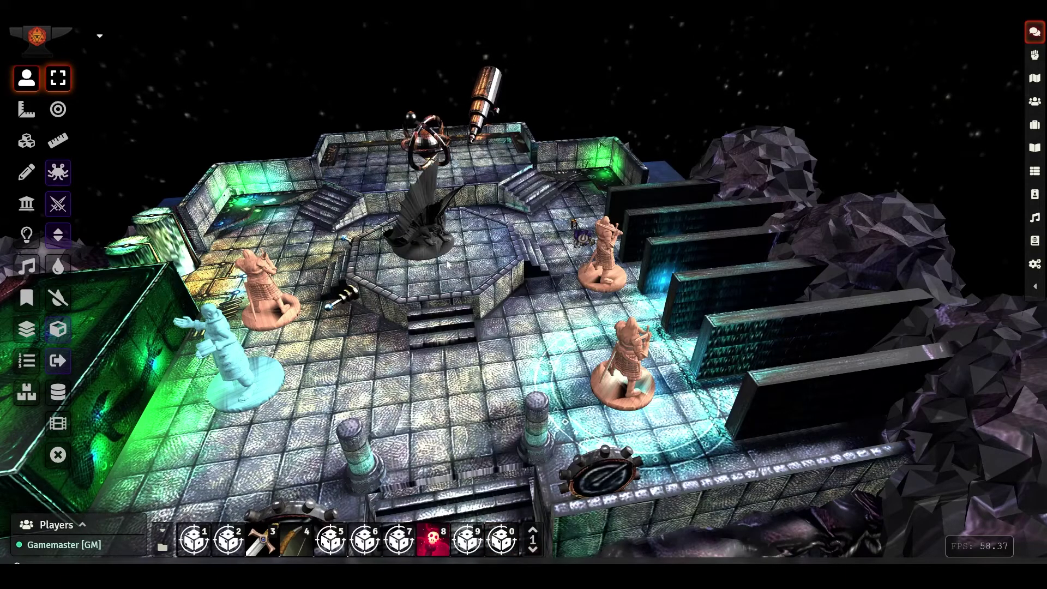
# Resize the dragon token to Width 5 and Height 5 grid units in Appearance
pyautogui.scroll(5, 428, 258)
pyautogui.moveTo(428, 257); pyautogui.dragTo(483, 266)
pyautogui.doubleClick(479, 270)
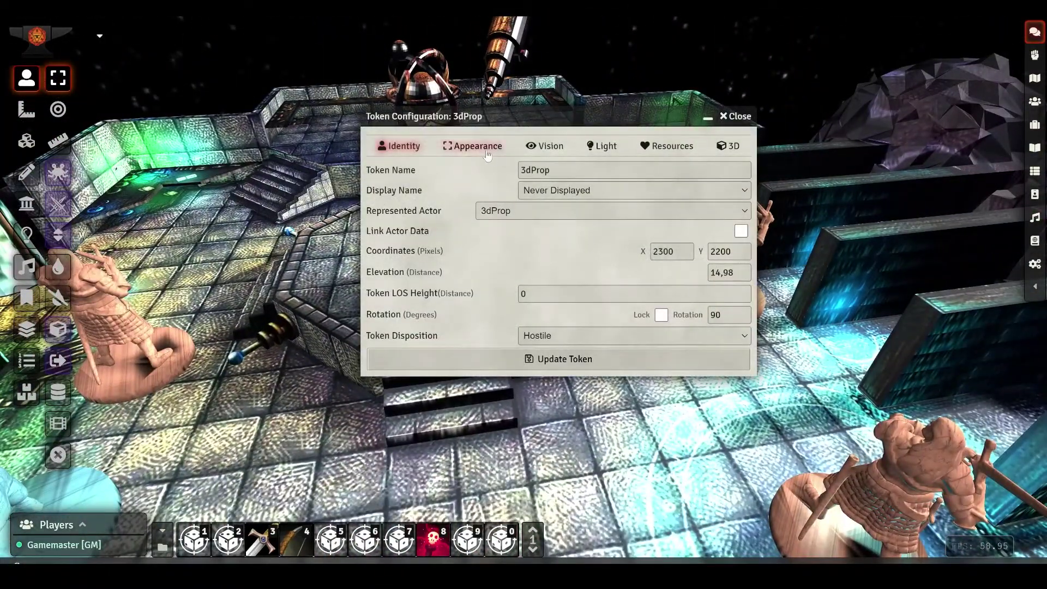
pyautogui.click(463, 146)
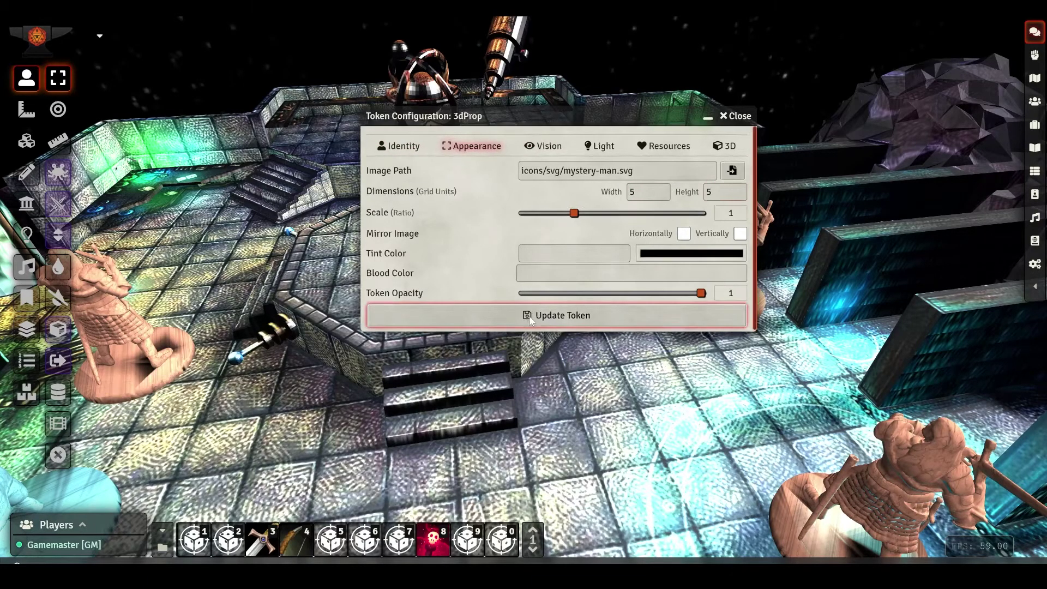
pyautogui.click(551, 316)
# Orbit and zoom around the enlarged dragon to inspect it on the dais
pyautogui.scroll(-5, 440, 310)
pyautogui.moveTo(436, 321); pyautogui.dragTo(560, 414, button='right')
pyautogui.scroll(6, 560, 414)
pyautogui.scroll(3, 323, 378)
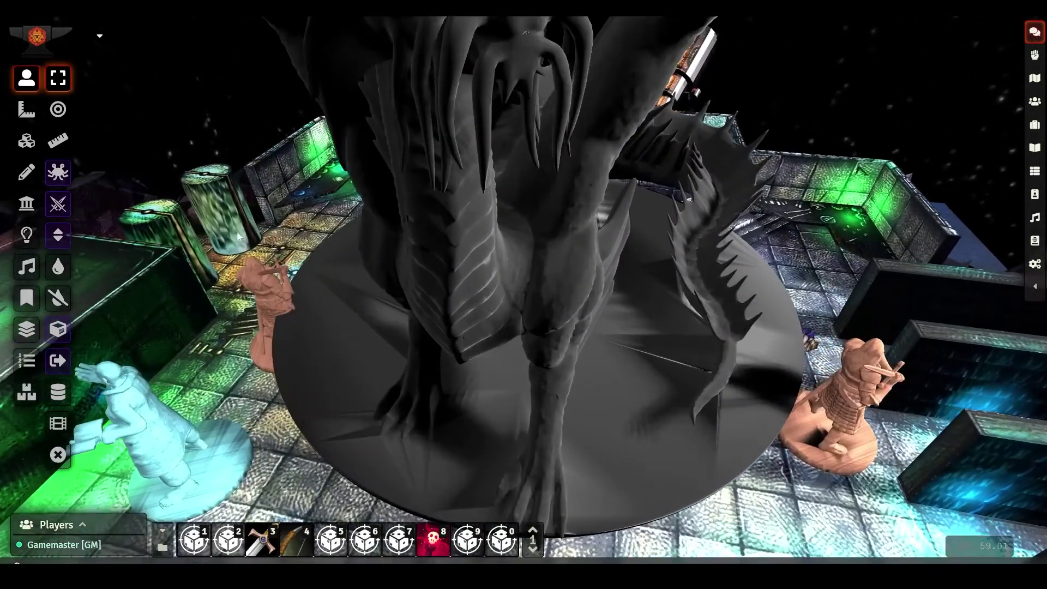
pyautogui.moveTo(236, 224); pyautogui.dragTo(283, 313, button='right')
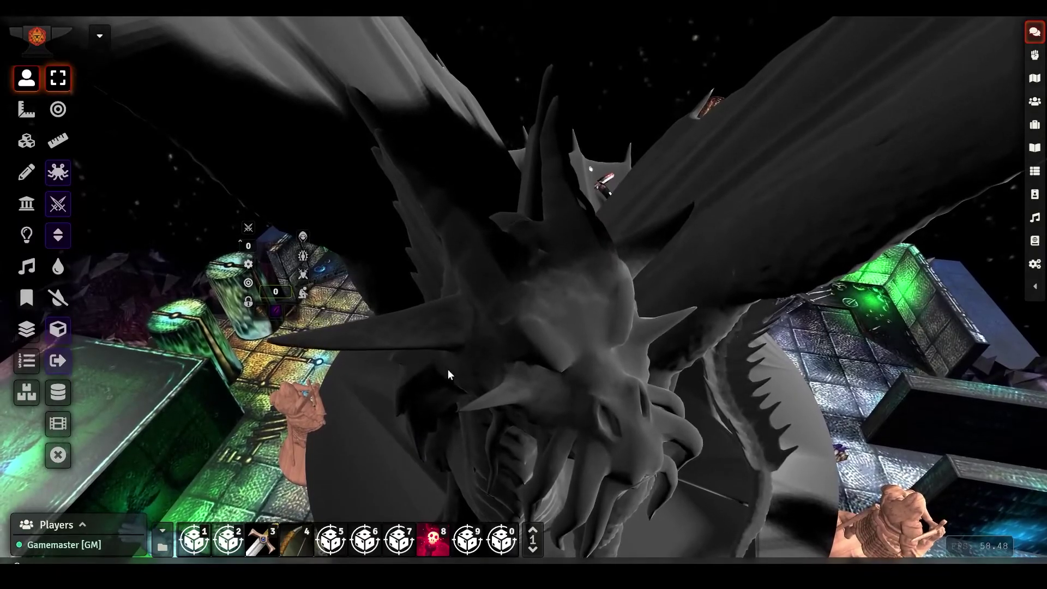
pyautogui.scroll(-5, 283, 313)
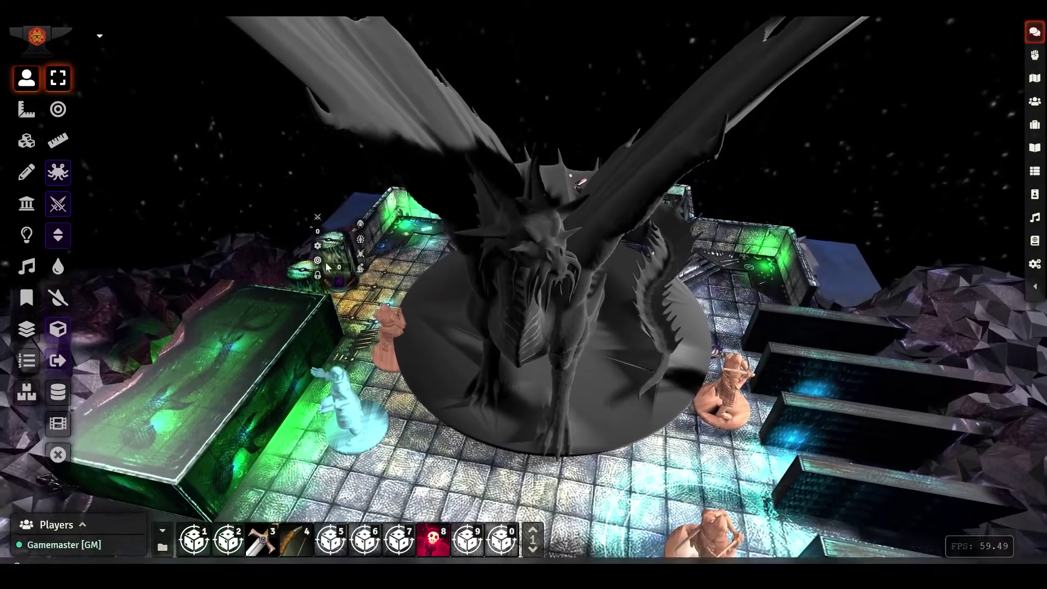
pyautogui.scroll(-5, 327, 267)
pyautogui.moveTo(327, 267); pyautogui.dragTo(501, 405, button='right')
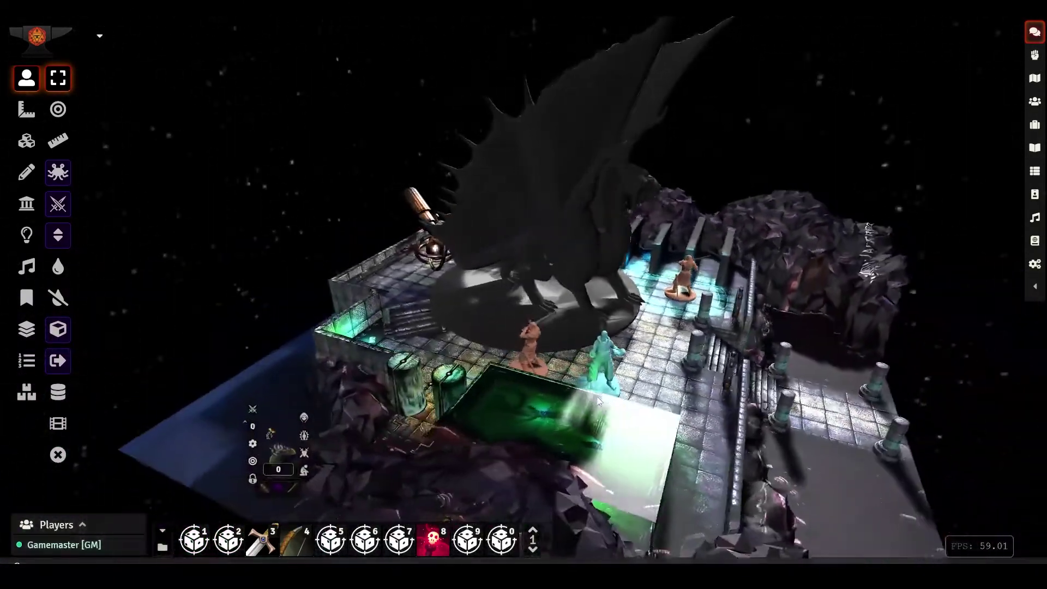
pyautogui.scroll(3, 477, 405)
pyautogui.scroll(3, 476, 405)
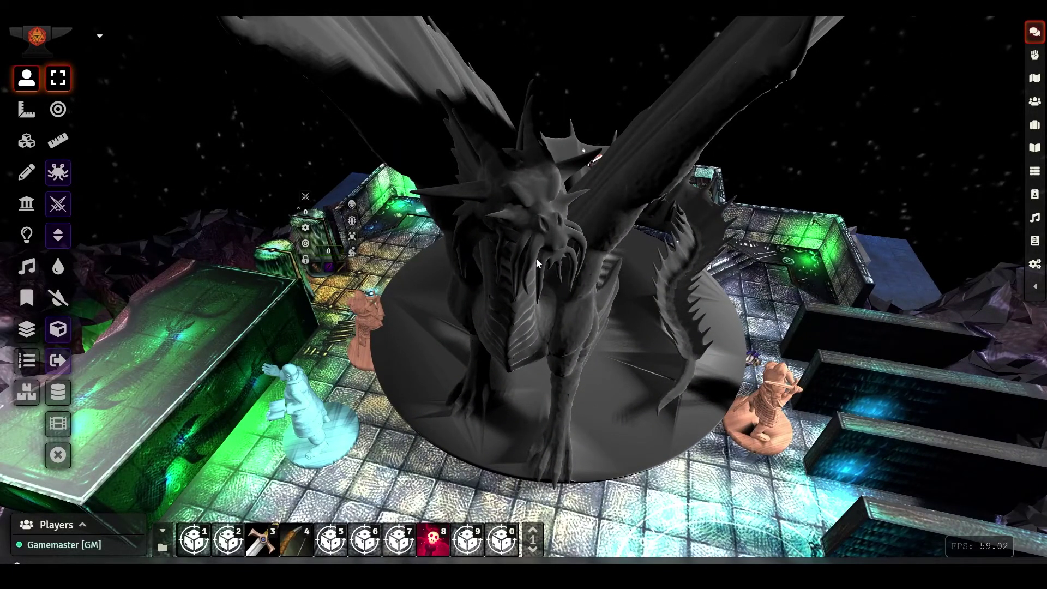
# Replace the dragon token's 3D model with DragonCompressed.glb and update the token
pyautogui.doubleClick(535, 258)
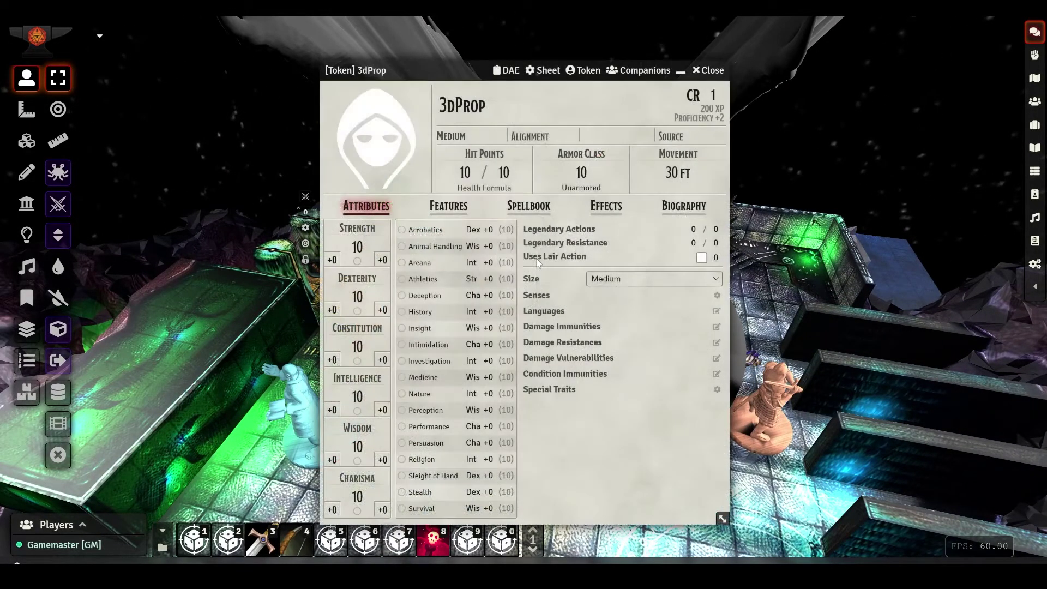
pyautogui.click(712, 70)
pyautogui.doubleClick(537, 295)
pyautogui.click(728, 146)
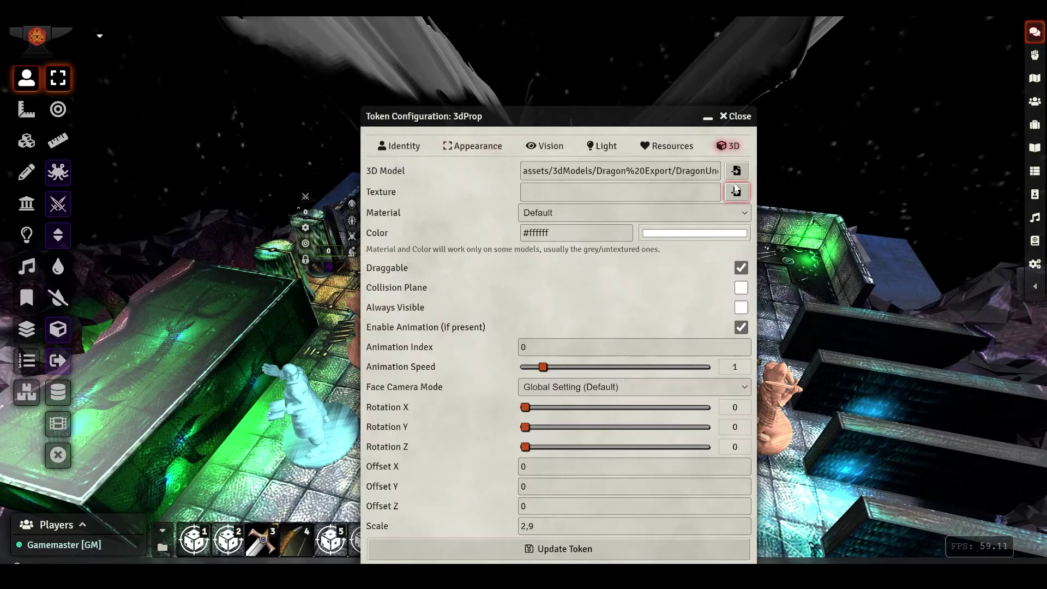
pyautogui.click(736, 171)
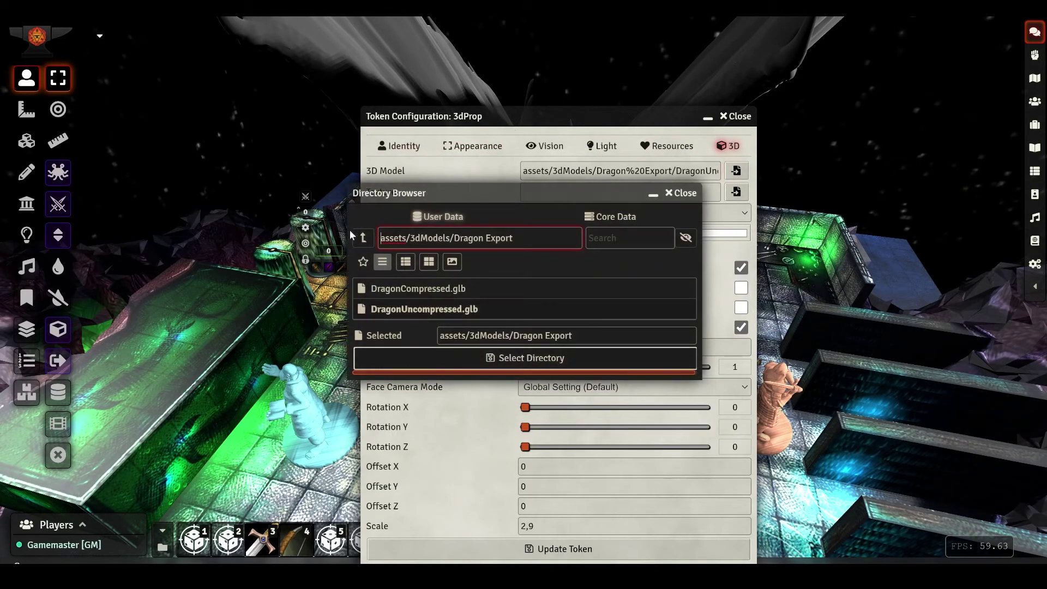
pyautogui.click(418, 289)
pyautogui.click(428, 364)
pyautogui.click(540, 548)
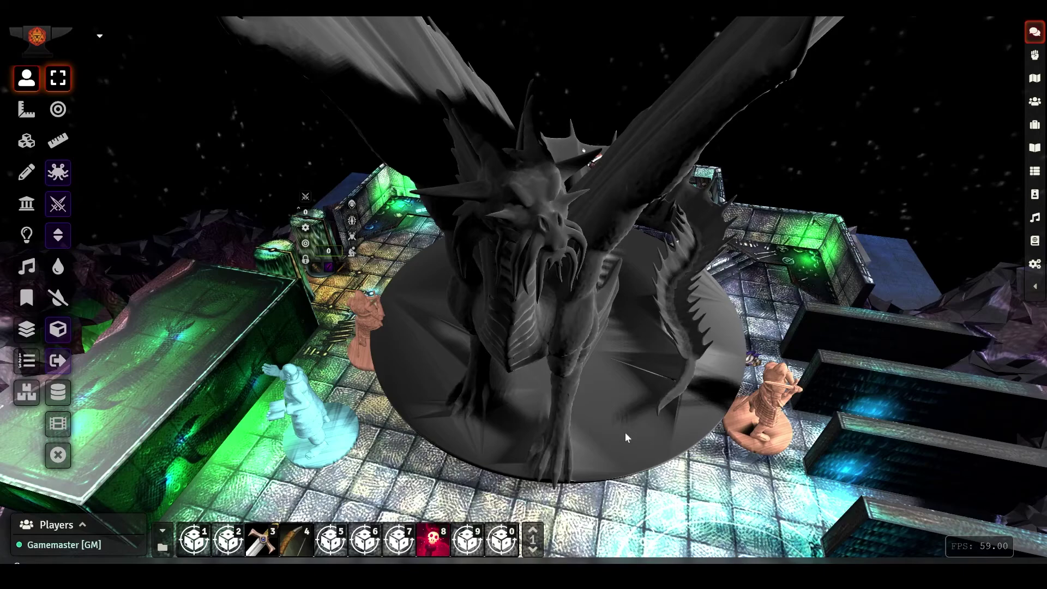
pyautogui.scroll(-3, 625, 432)
# Browse the dragon token's Texture field up to the Forgotten Adventures Assets folder
pyautogui.scroll(-3, 516, 265)
pyautogui.doubleClick(532, 280)
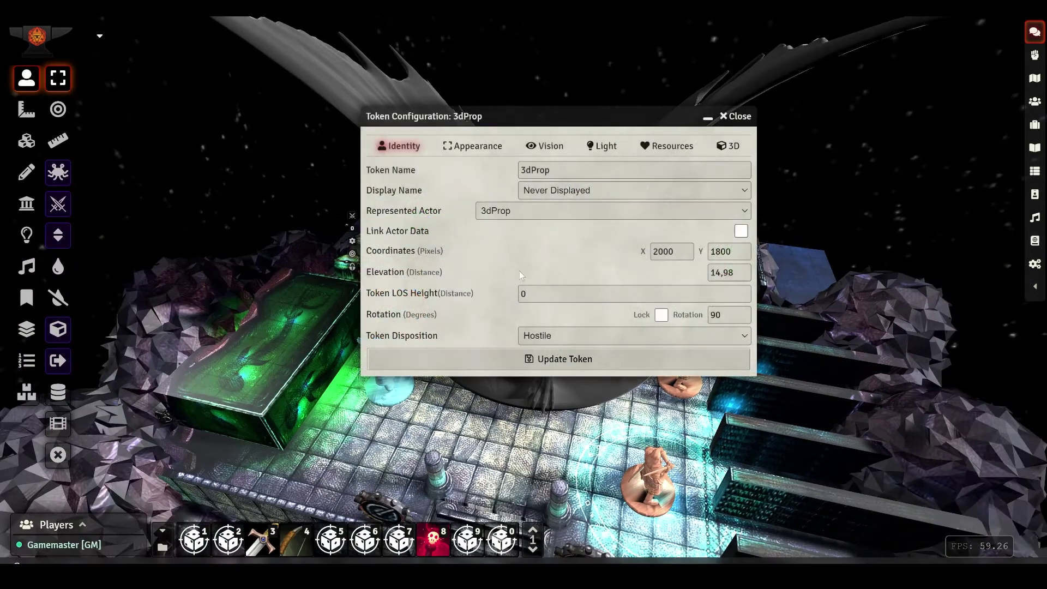
pyautogui.click(731, 147)
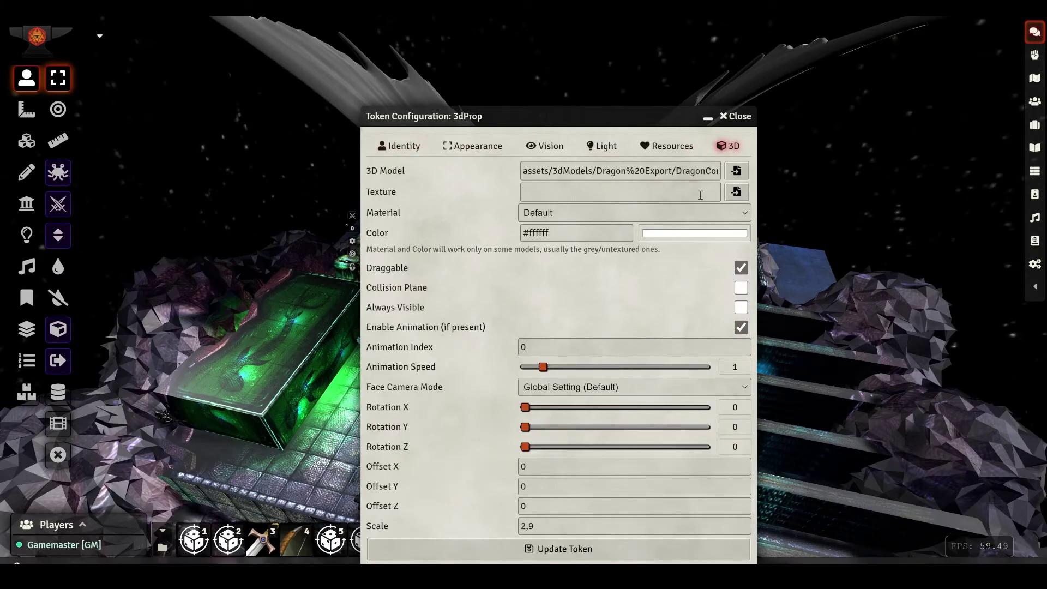
pyautogui.click(736, 192)
pyautogui.click(360, 238)
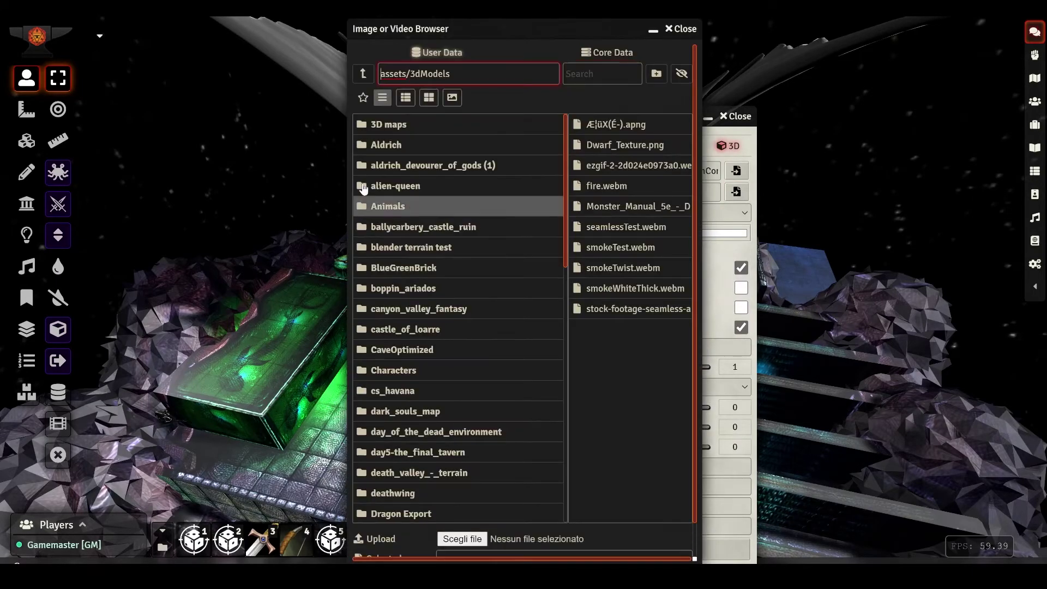
pyautogui.click(362, 73)
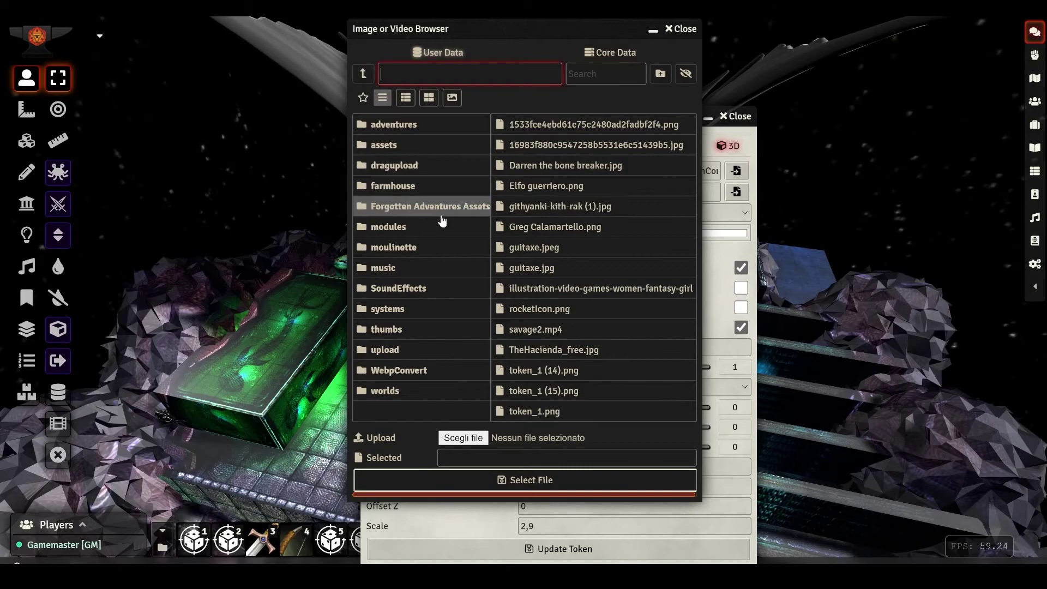
pyautogui.click(441, 208)
# Pick Mapmaking/Artificial/Marble/Marble_A_White.webp as the texture and set Material to Wood
pyautogui.click(375, 128)
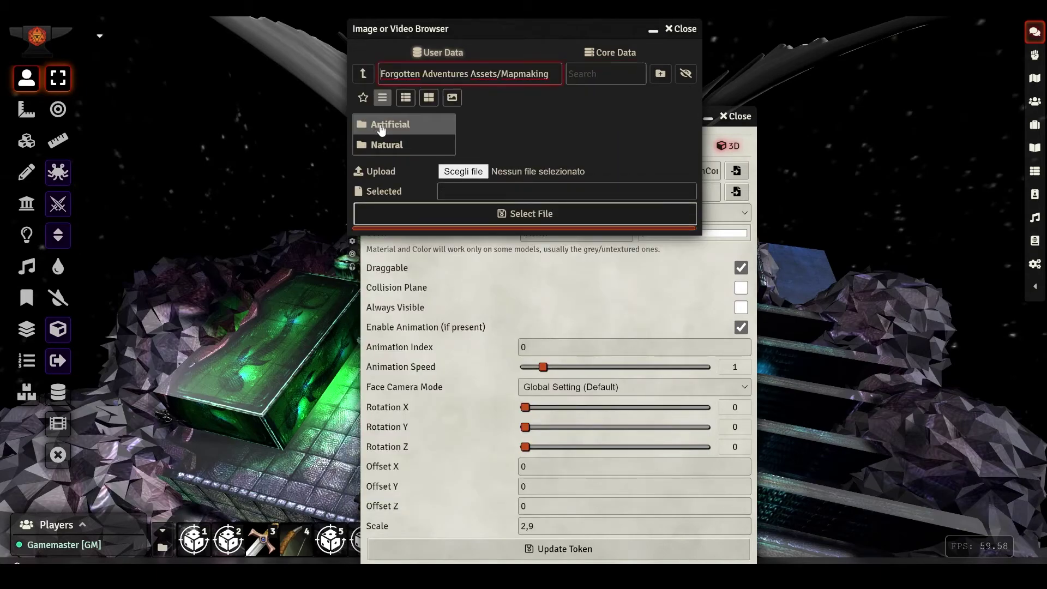
pyautogui.click(393, 127)
pyautogui.click(418, 144)
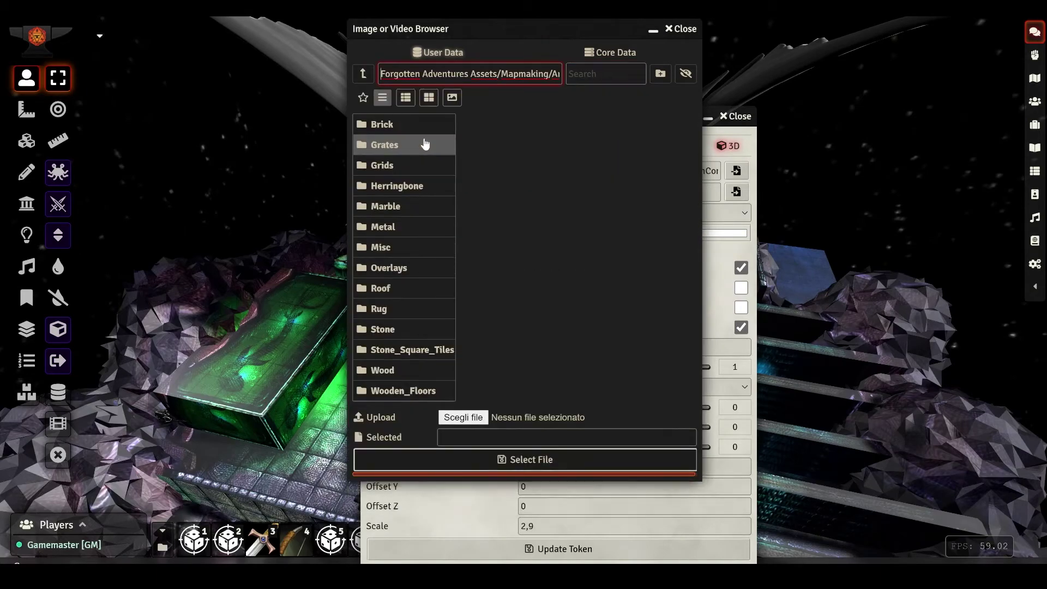
pyautogui.click(390, 206)
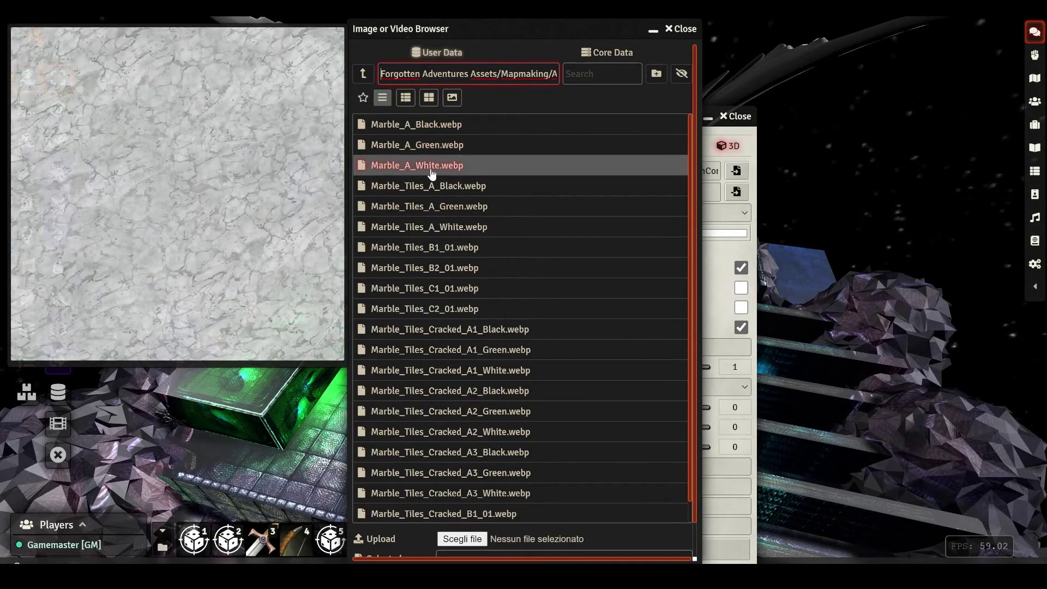
pyautogui.click(432, 170)
pyautogui.scroll(-3, 460, 480)
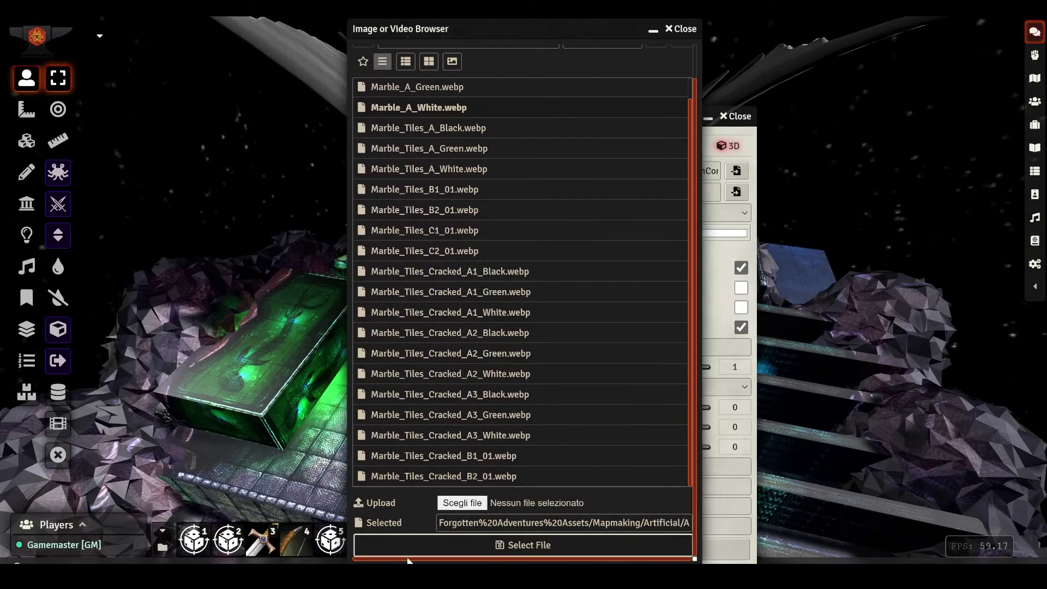
pyautogui.click(461, 543)
pyautogui.click(548, 216)
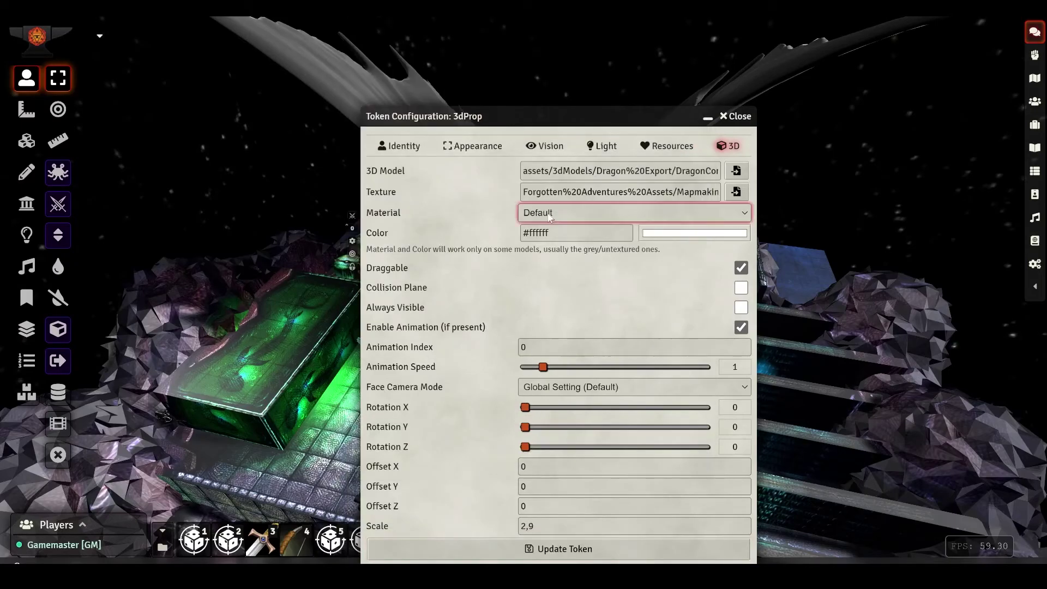
pyautogui.click(542, 261)
# Apply the marble texture and Wood material, then tint the dragon token yellow
pyautogui.click(502, 548)
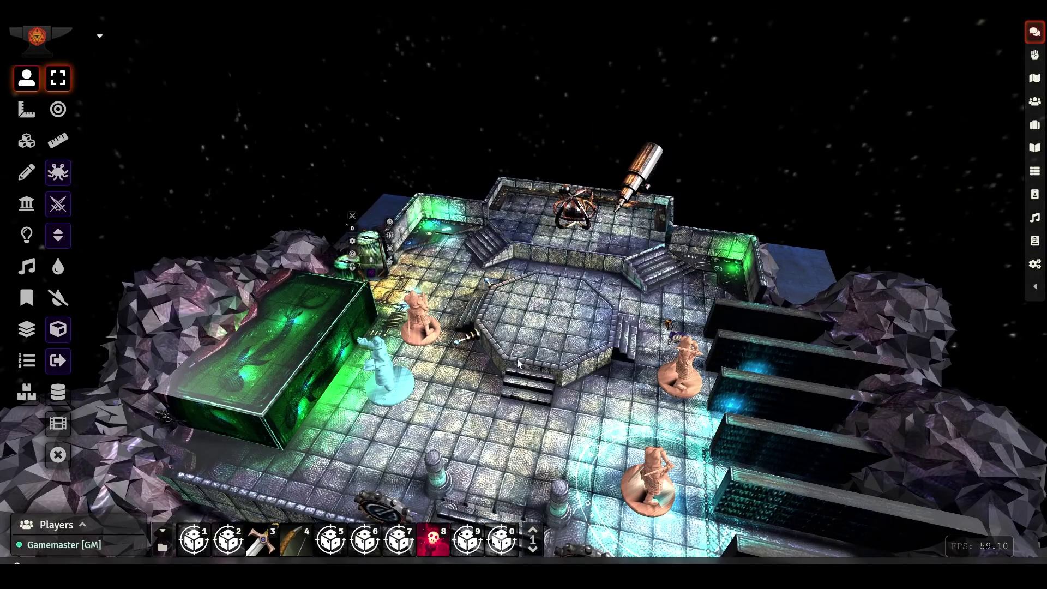
pyautogui.moveTo(372, 436); pyautogui.dragTo(617, 227, button='right')
pyautogui.doubleClick(617, 227)
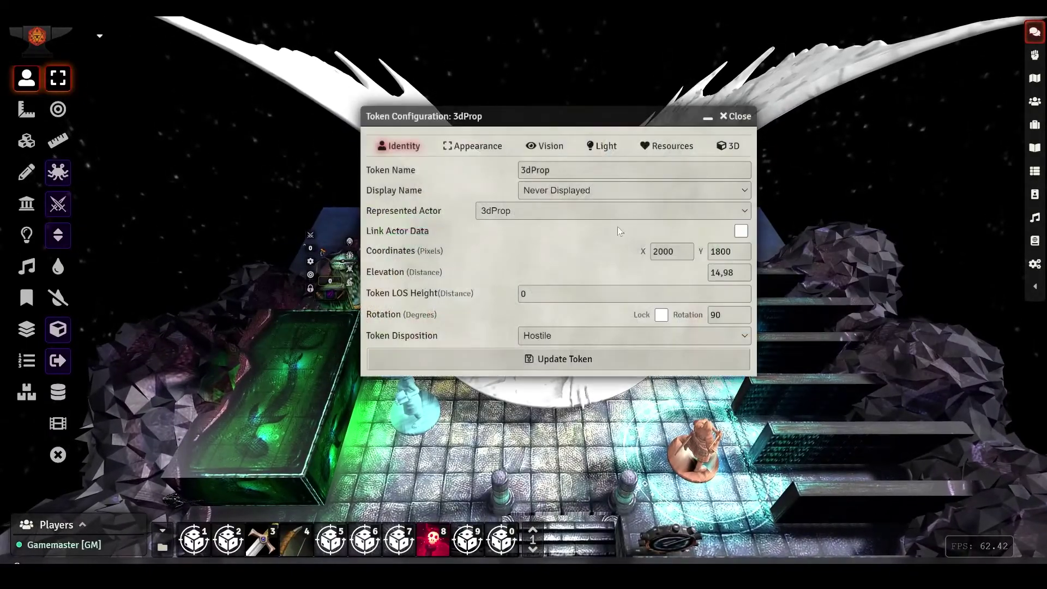
pyautogui.click(729, 147)
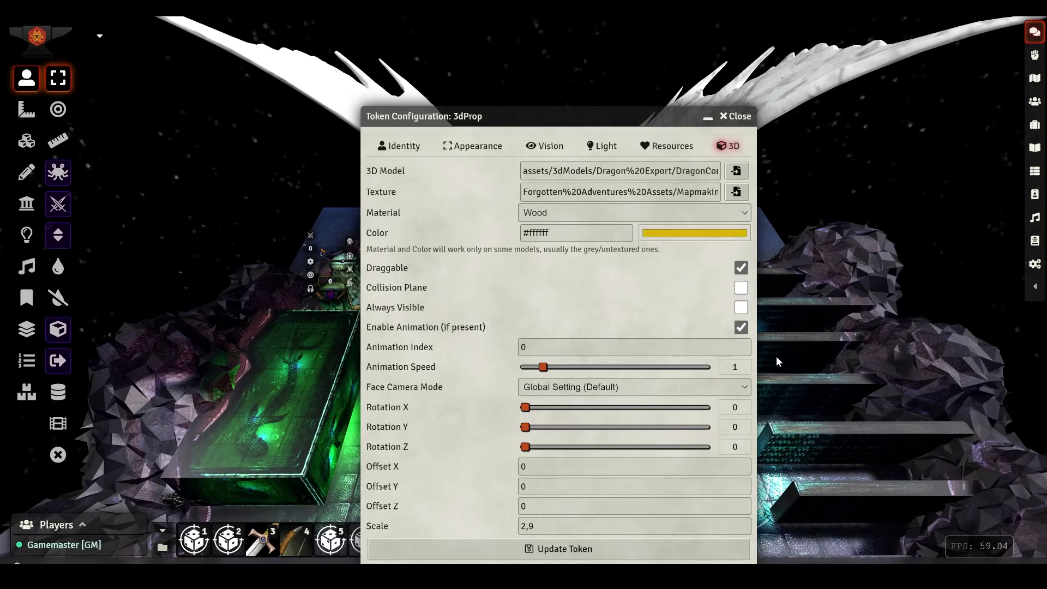
pyautogui.click(507, 547)
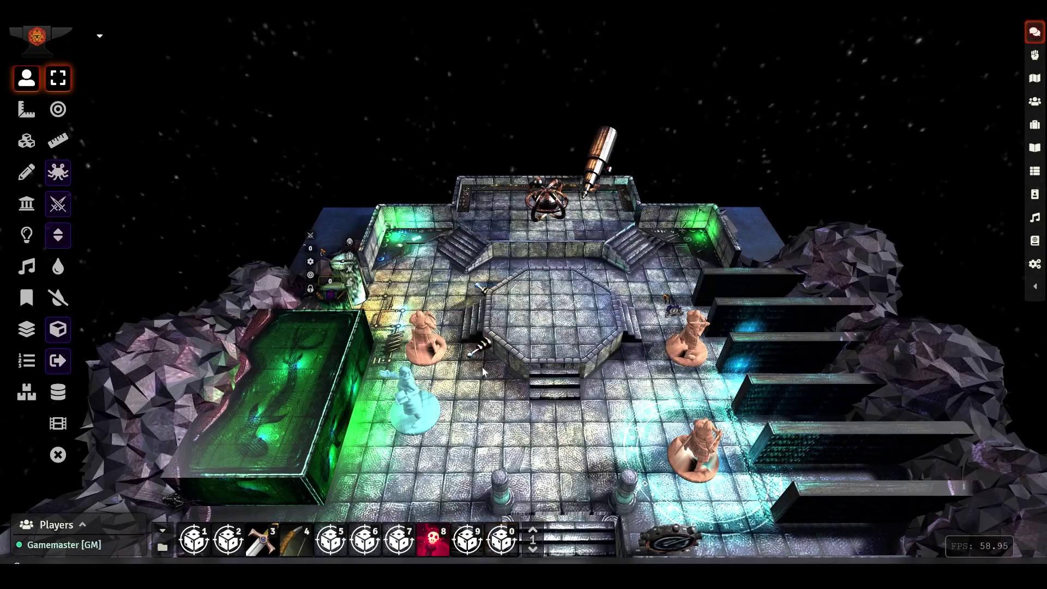